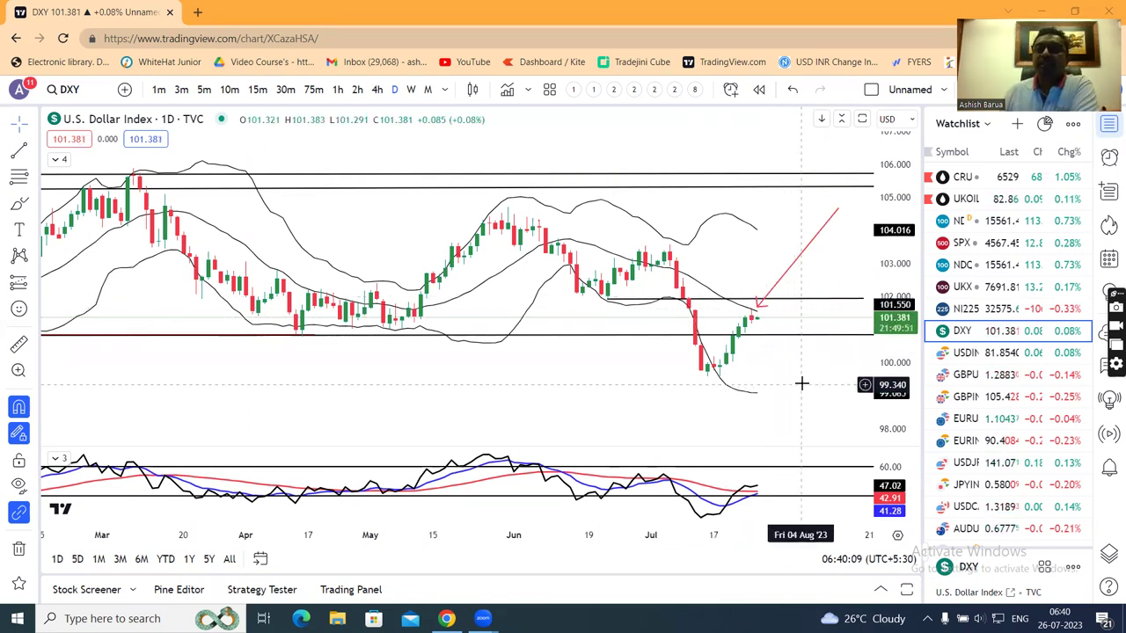
left_click_drag(801, 384, 730, 395)
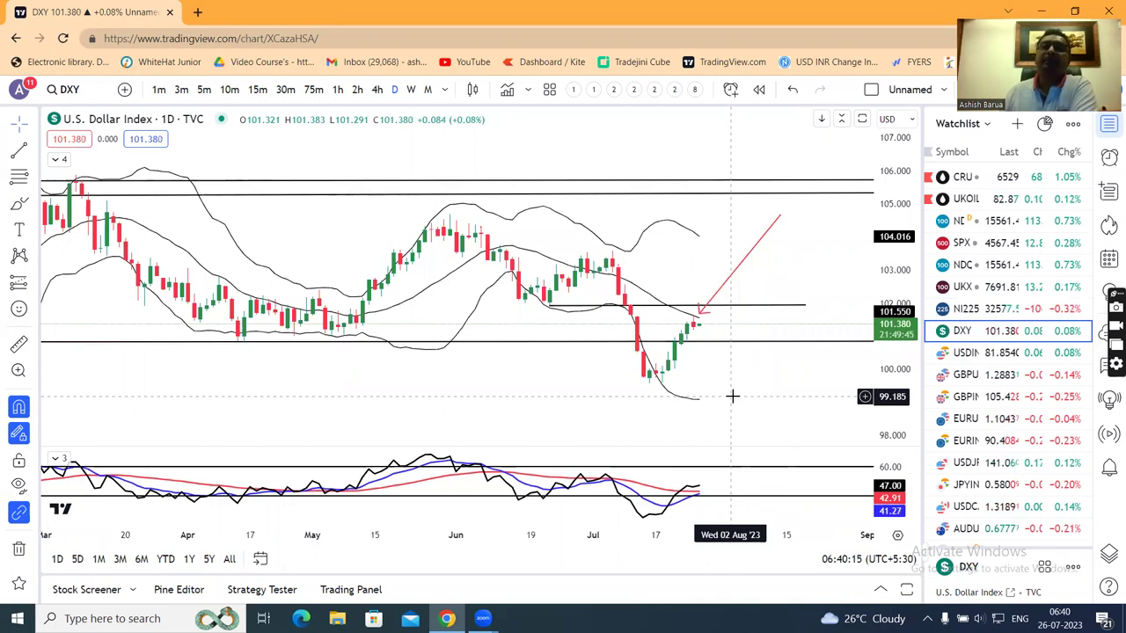
scroll(743, 394, "down", 1)
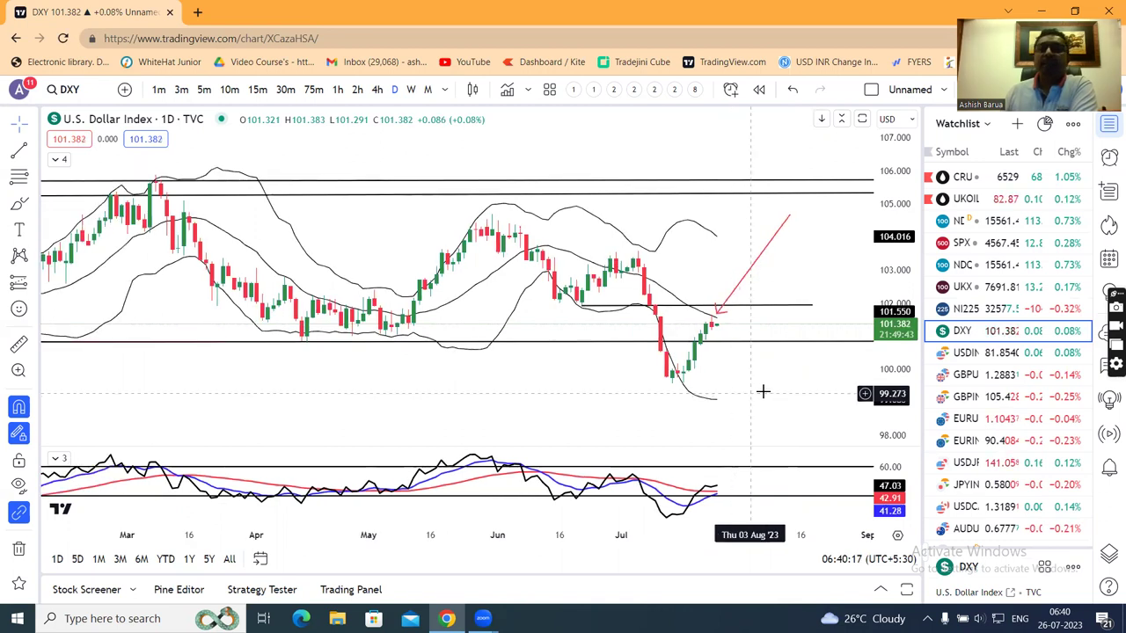
scroll(704, 380, "down", 1)
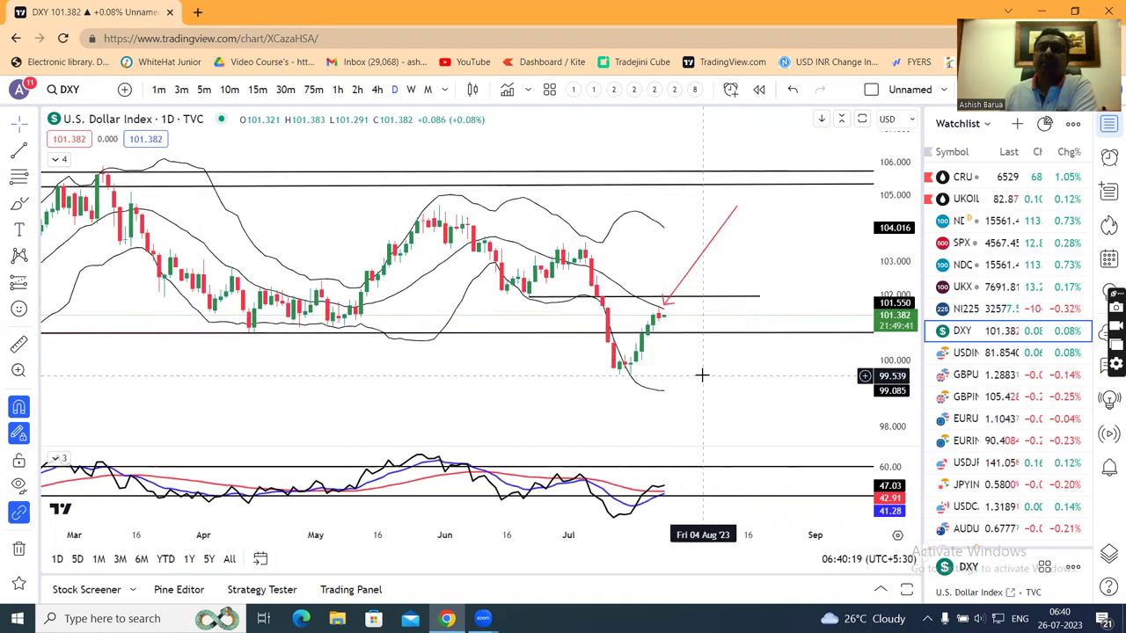
left_click(665, 306)
left_click(759, 388)
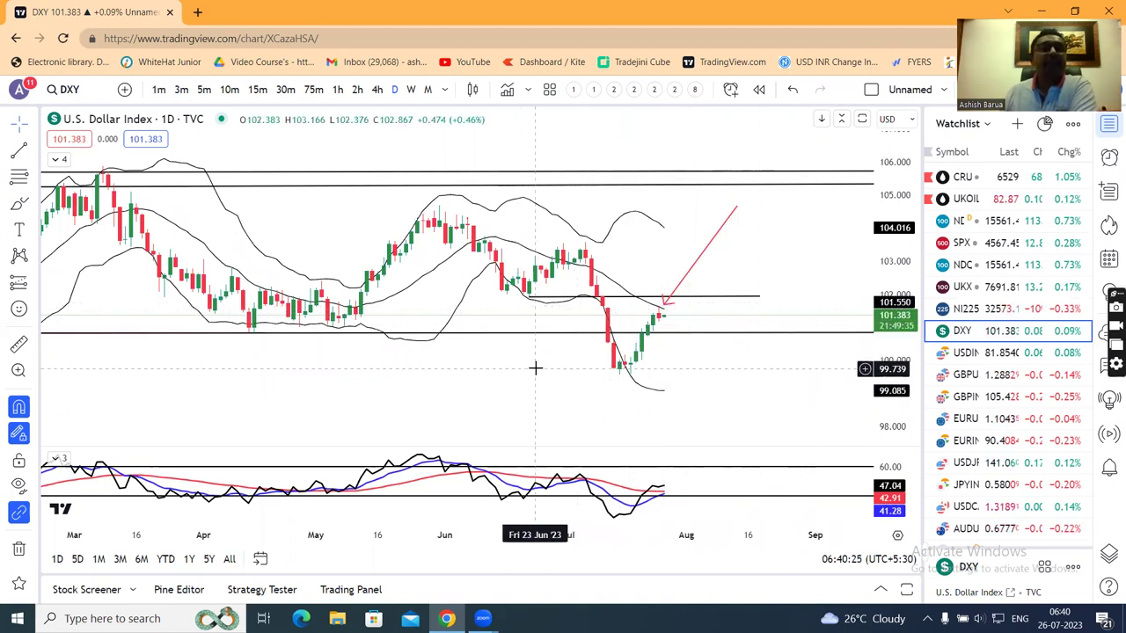
On the U.S. Dollar Index 4-hour chart, draw a rising trend line from the 18 July low at 99.589 to about 101.705 on 29 July
left_click(376, 89)
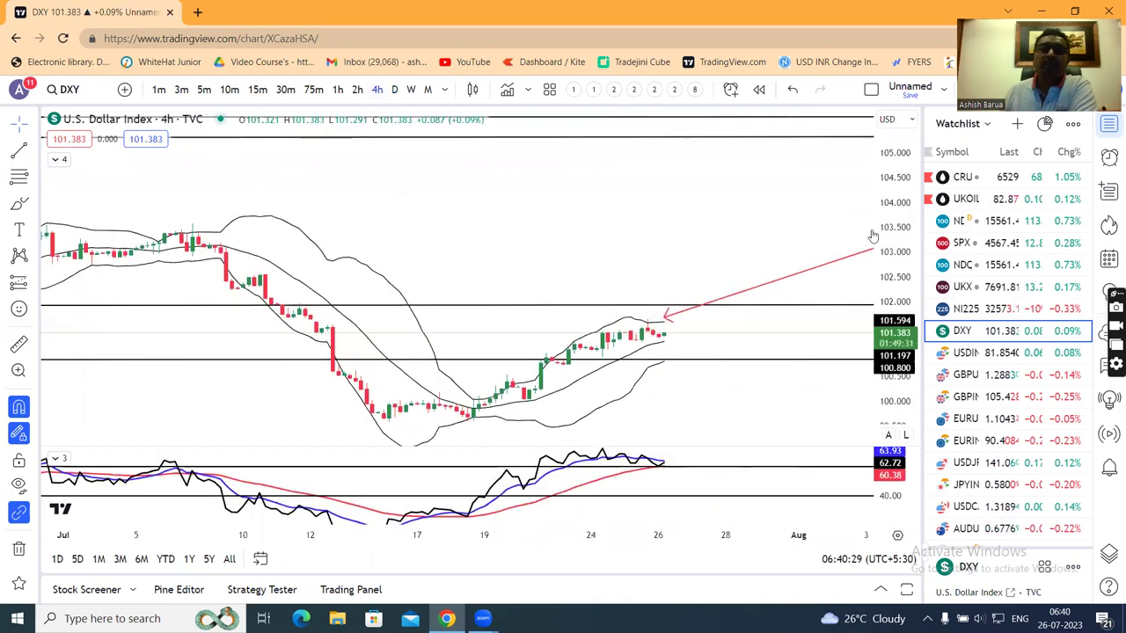
left_click_drag(809, 307, 768, 223)
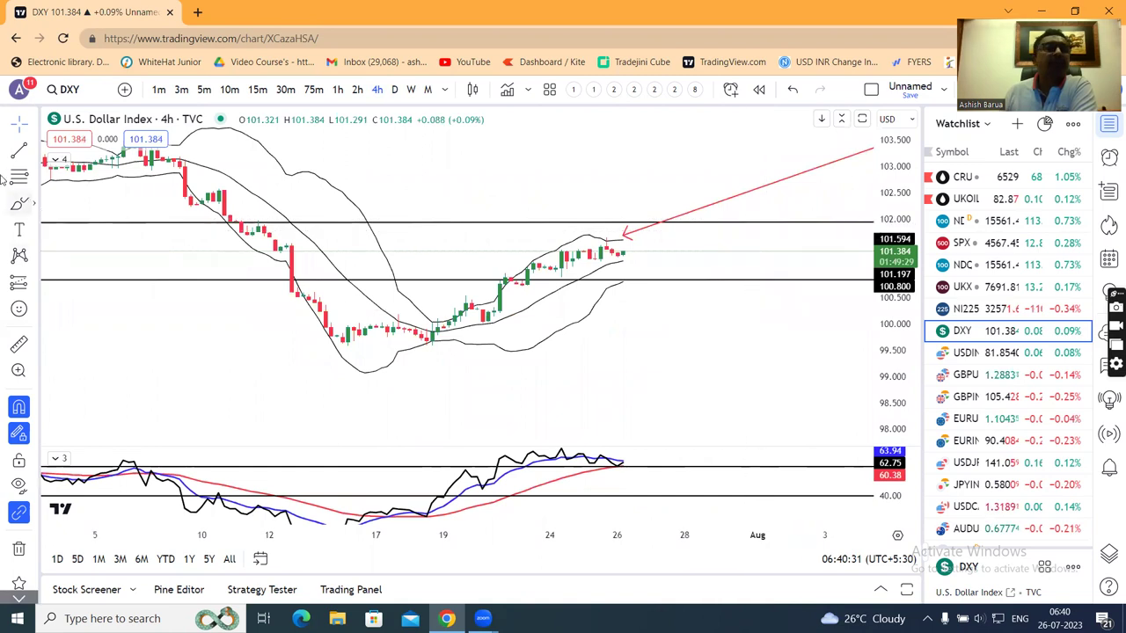
left_click(425, 345)
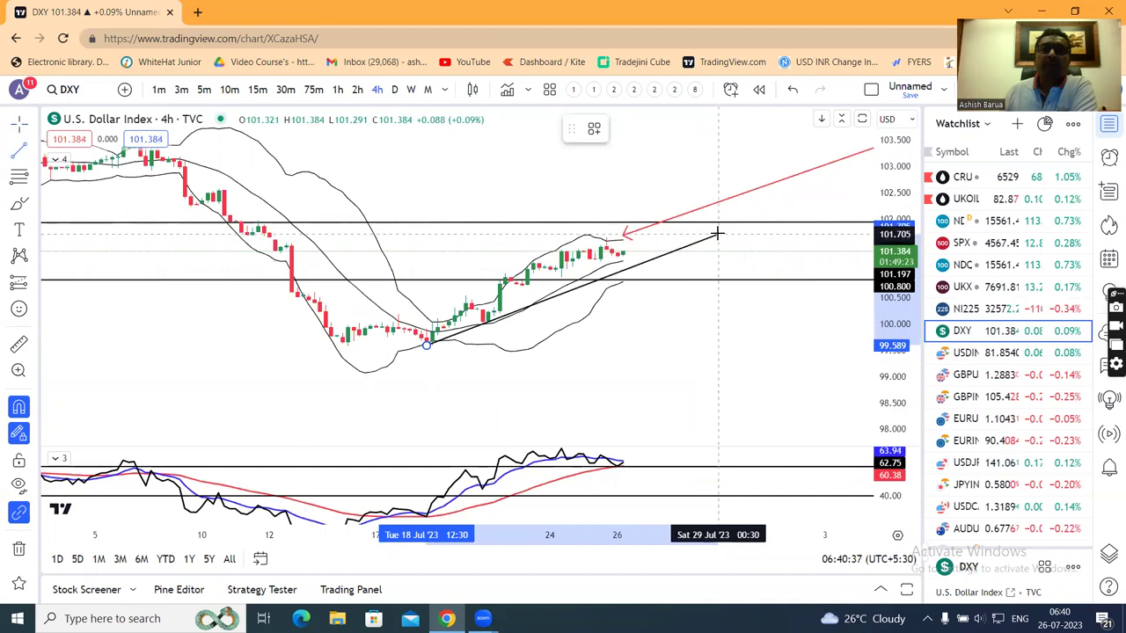
left_click(718, 233)
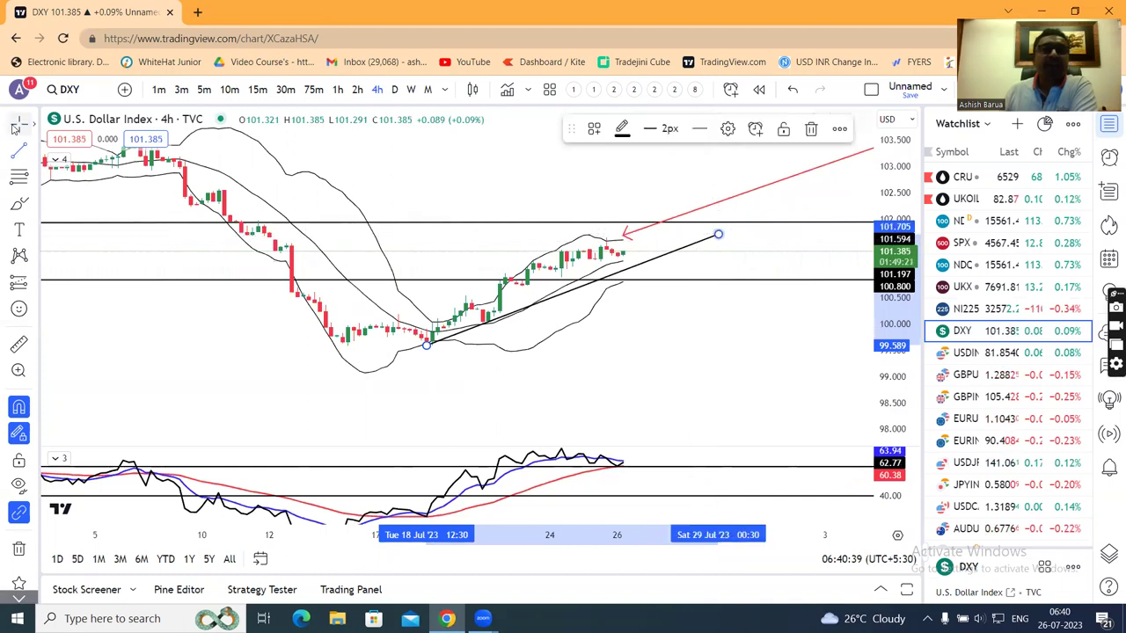
left_click(679, 362)
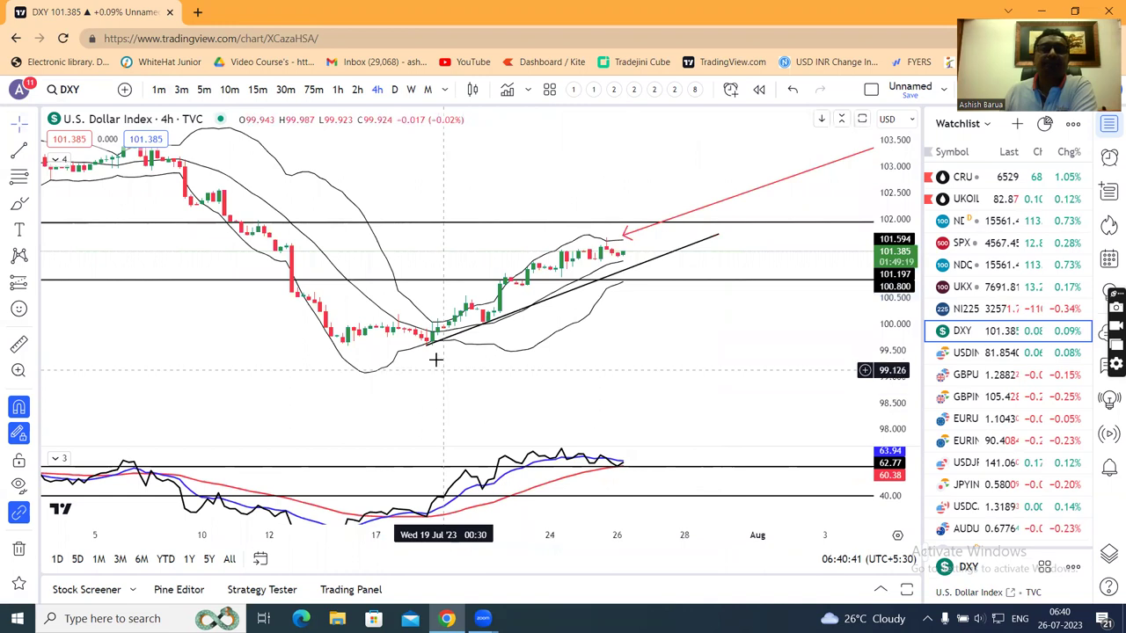
Extend the trend line's lower end back to about 98.903 on 13 July and return the chart to the daily timeframe
mouse_move(430, 344)
left_mouse_down()
mouse_move(350, 392)
mouse_move(329, 392)
mouse_move(331, 381)
left_mouse_up()
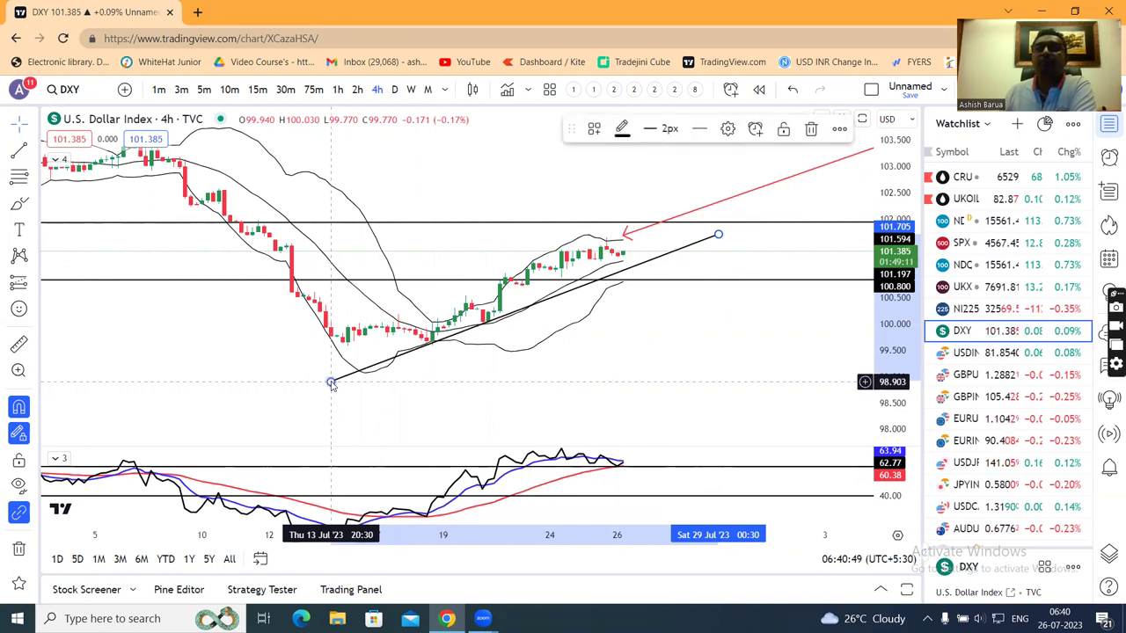
left_click(395, 90)
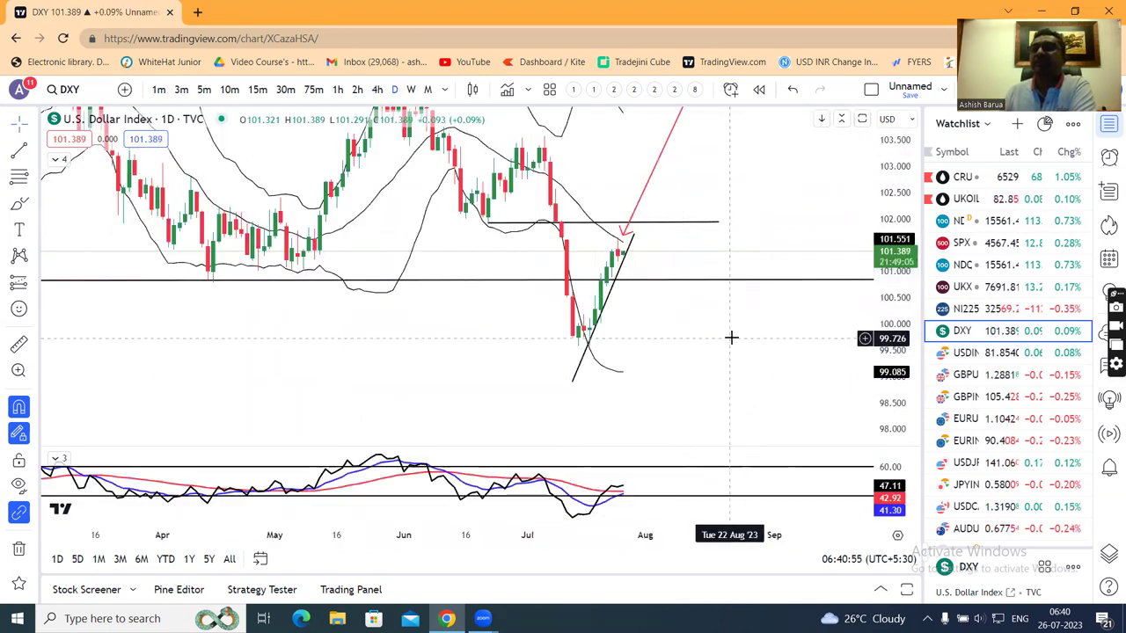
scroll(731, 337, "up", 1)
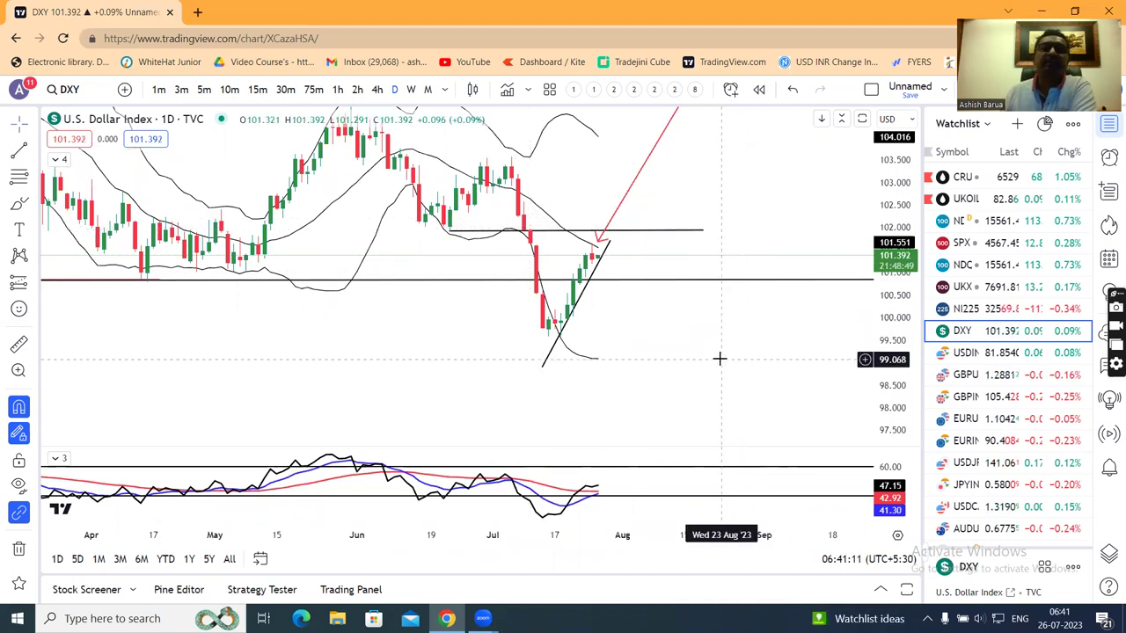
Open the USDINR daily chart and delete the short black horizontal line near 82.14 beside the latest candles
left_click(997, 355)
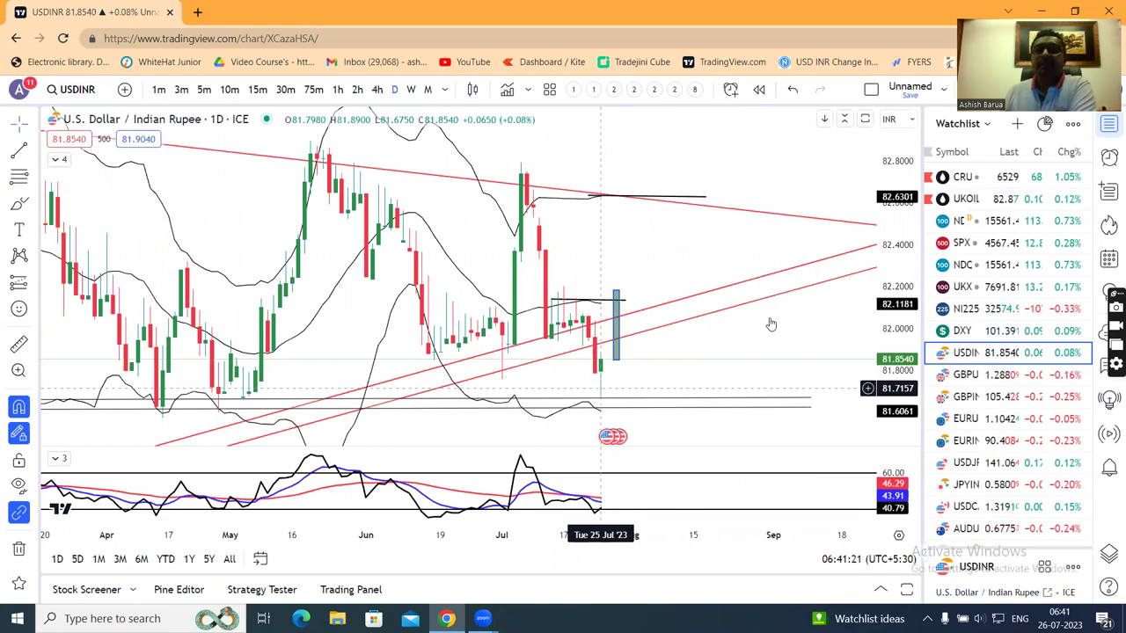
left_click_drag(899, 243, 898, 282)
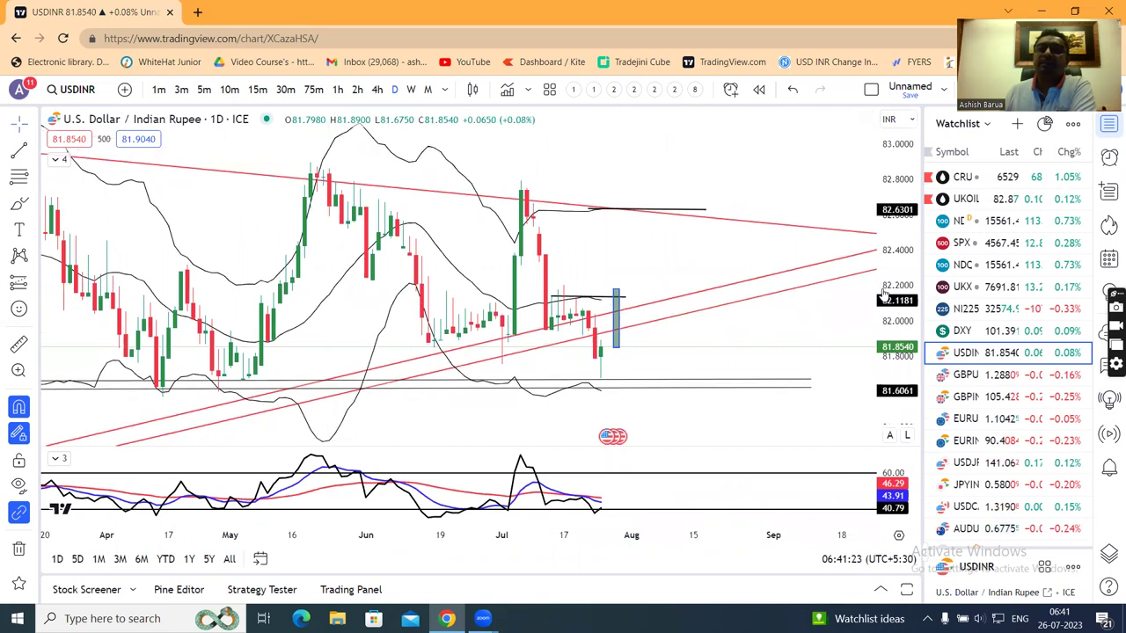
scroll(829, 317, "down", 2)
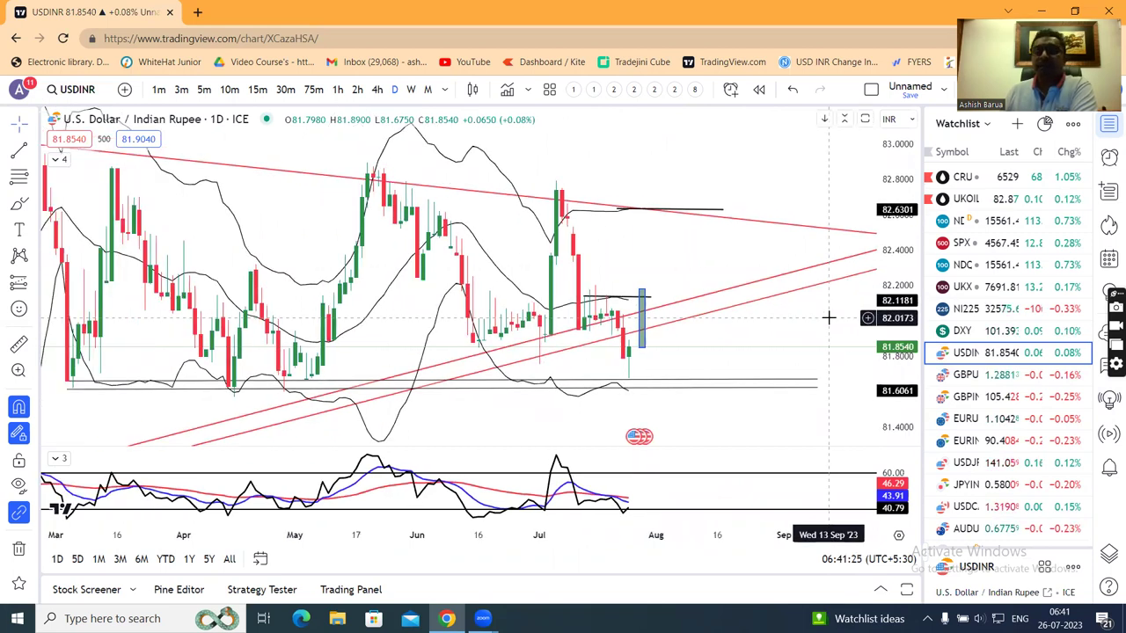
left_click(601, 296)
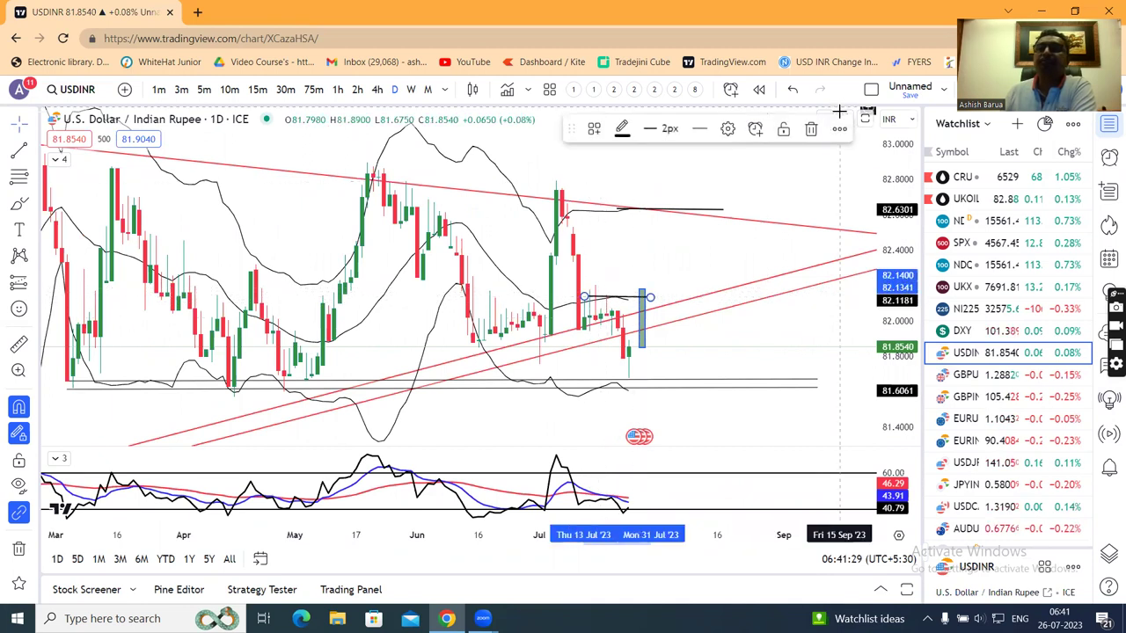
left_click(810, 129)
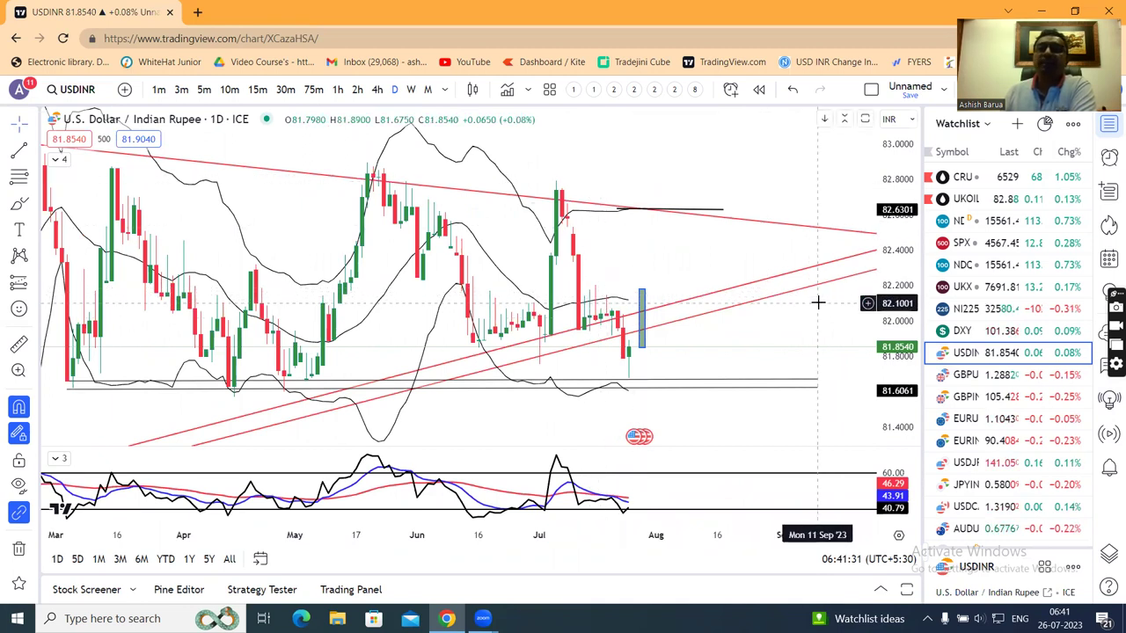
Examine USDINR's daily price history back to October 2022 within the converging red trend lines
left_click_drag(816, 300, 800, 278)
scroll(799, 278, "down", 1)
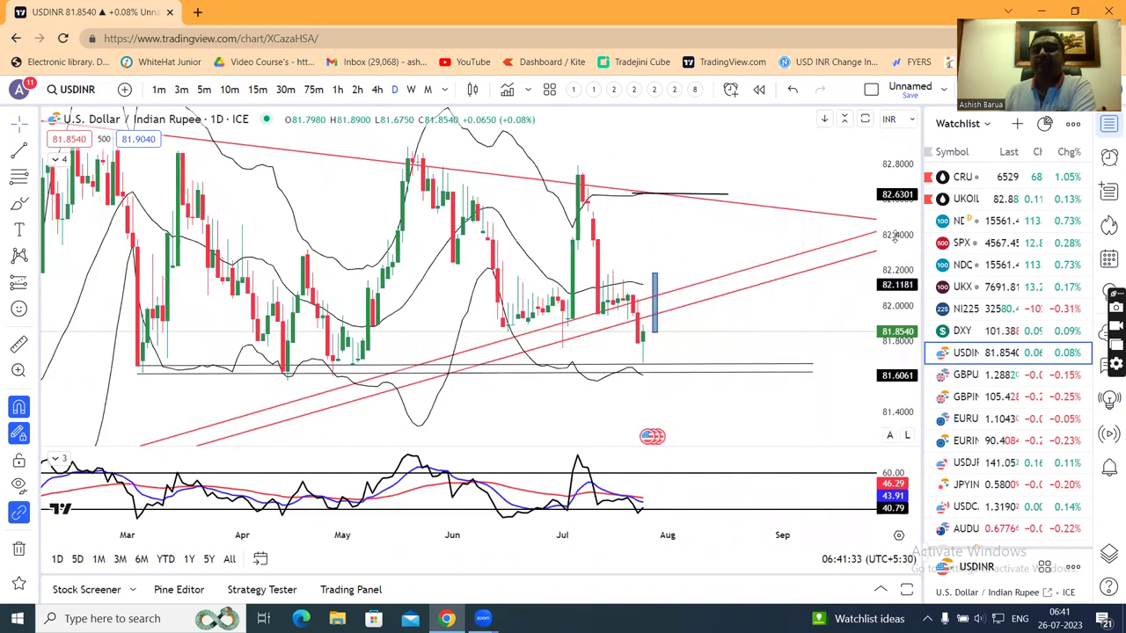
left_click_drag(894, 242, 890, 264)
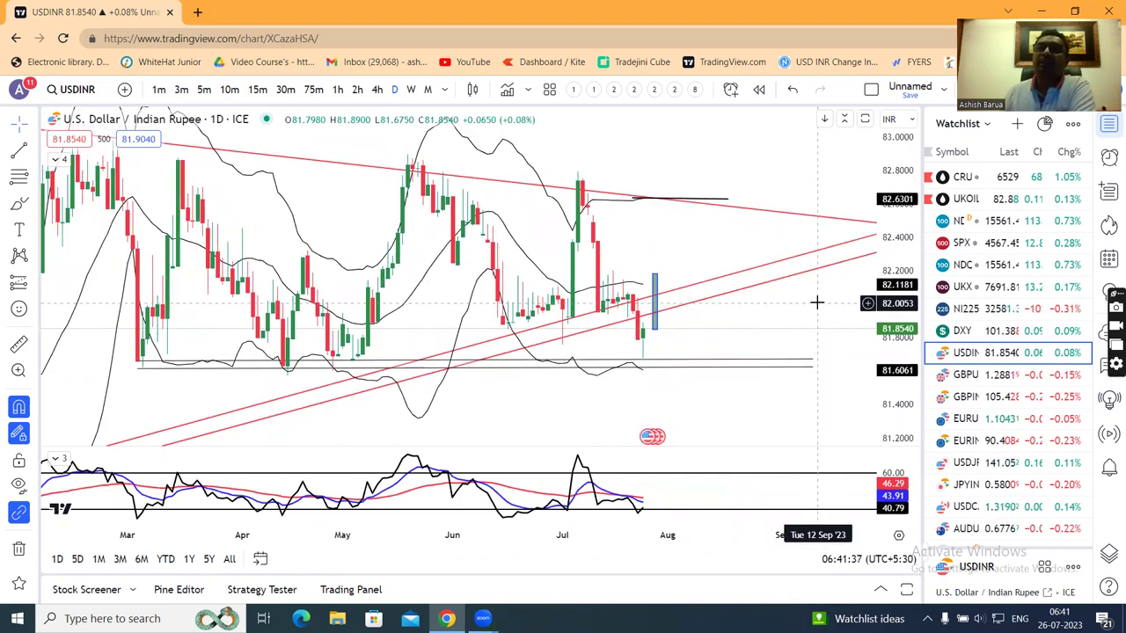
scroll(816, 302, "down", 1)
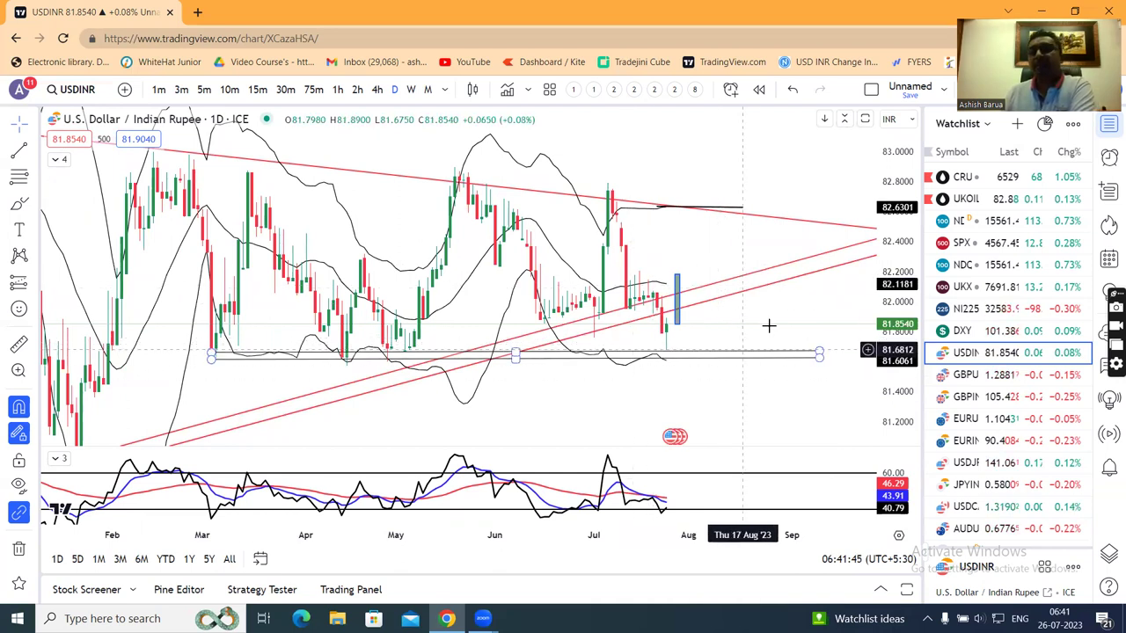
left_click_drag(888, 206, 890, 221)
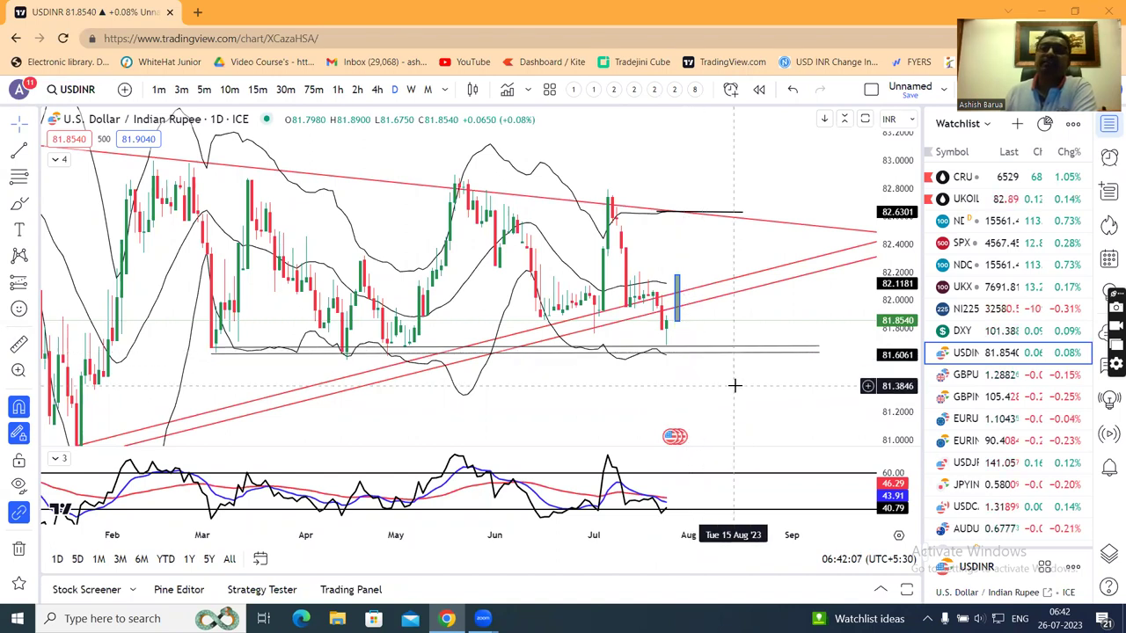
scroll(733, 384, "up", 1)
scroll(750, 365, "up", 1)
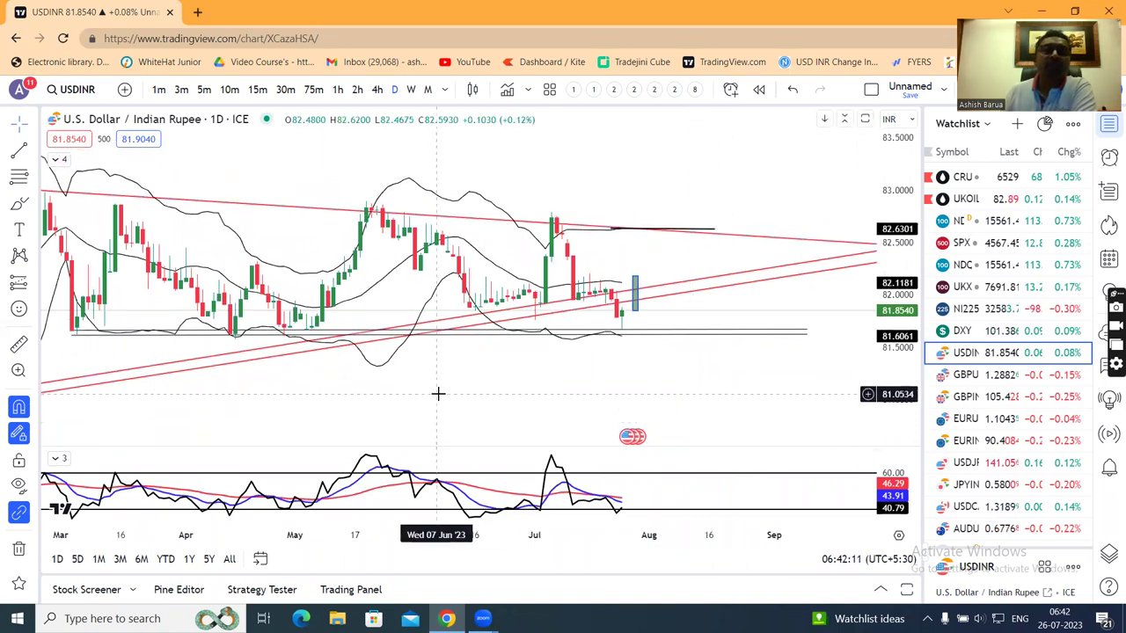
scroll(439, 393, "down", 1)
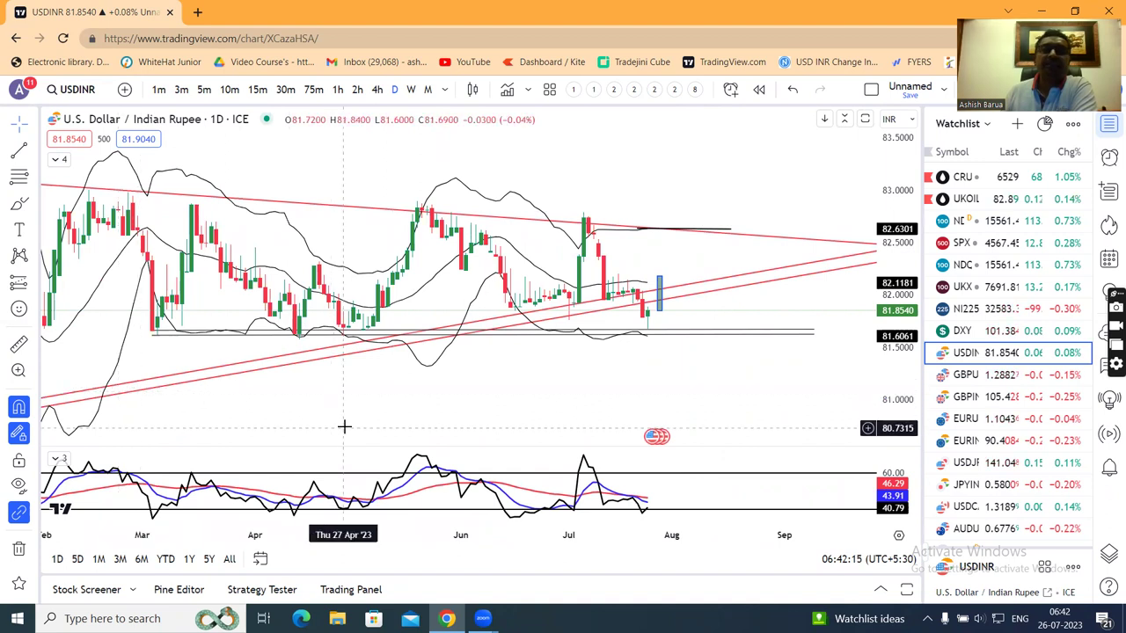
scroll(377, 416, "down", 1)
scroll(918, 236, "down", 1)
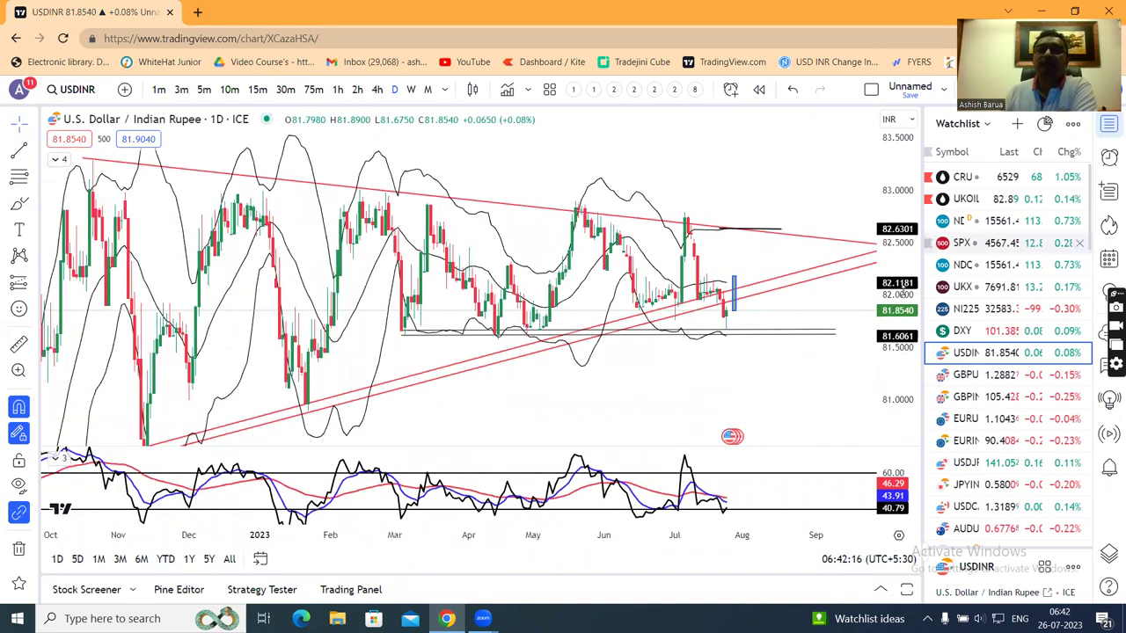
scroll(903, 292, "down", 1)
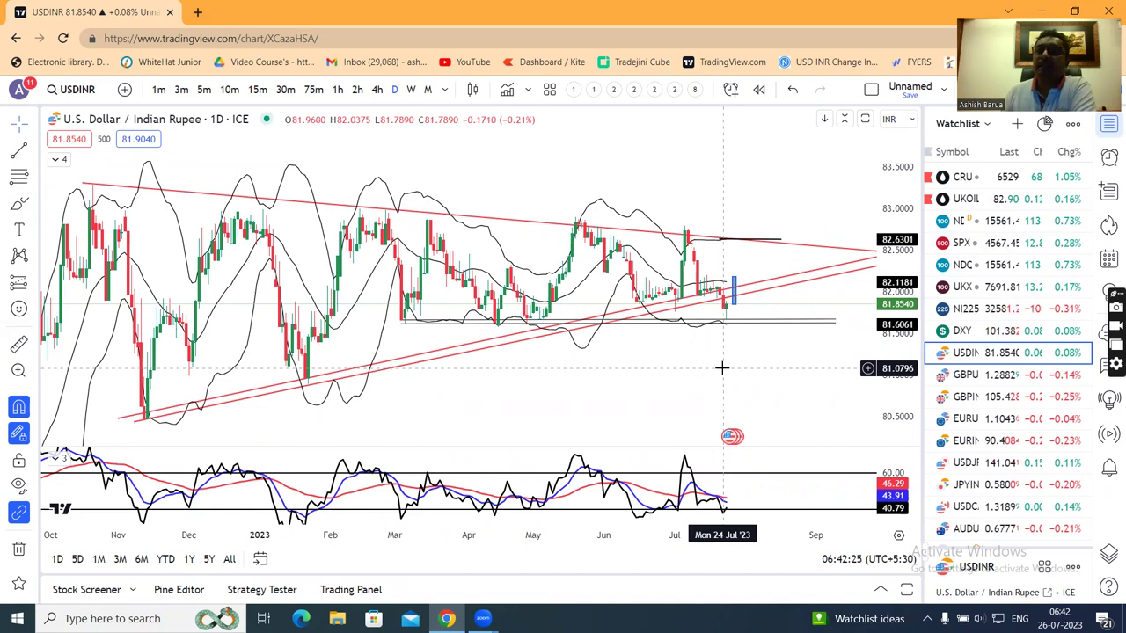
Examine the latest USDINR candles against the horizontal support zone, the rising red lines and the black resistance line near 82.63
scroll(747, 370, "up", 3)
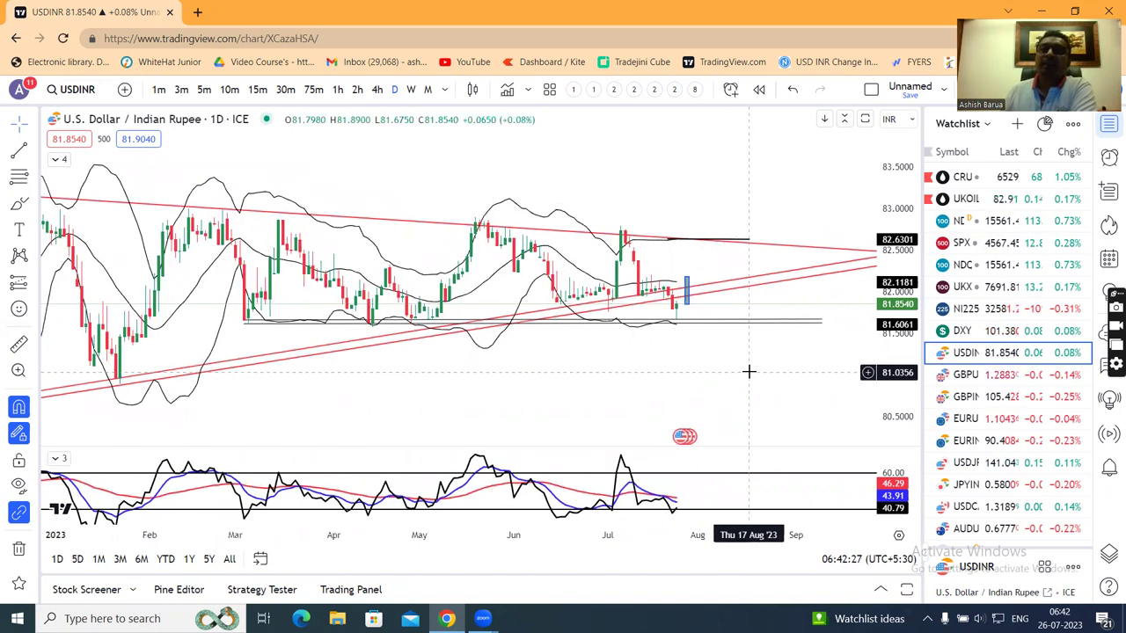
left_click_drag(896, 274, 898, 269)
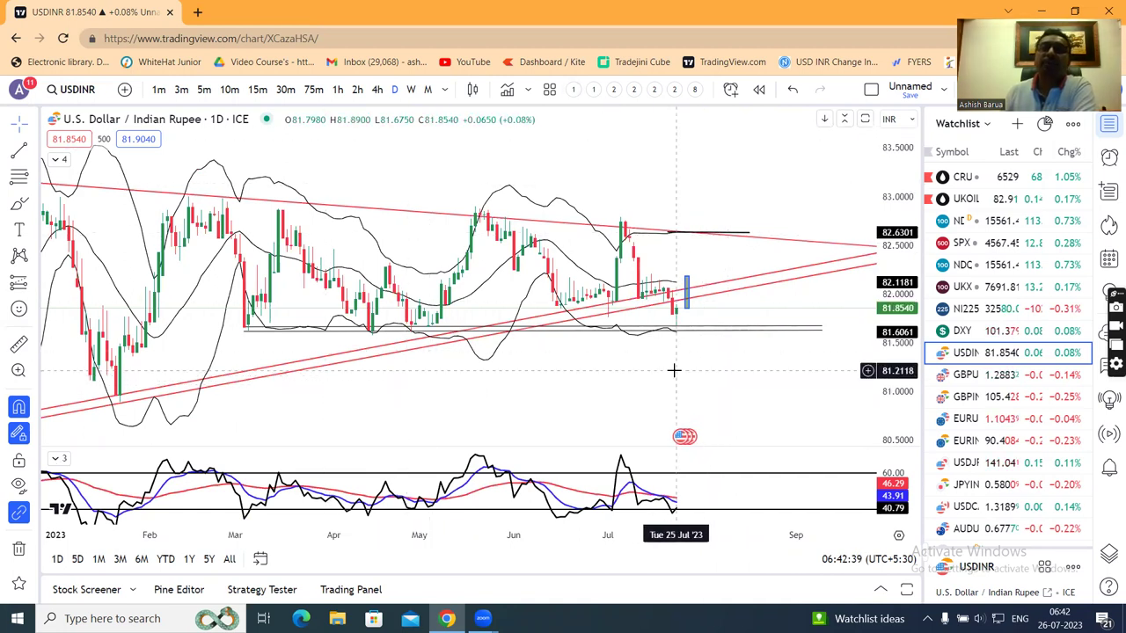
scroll(674, 370, "down", 1)
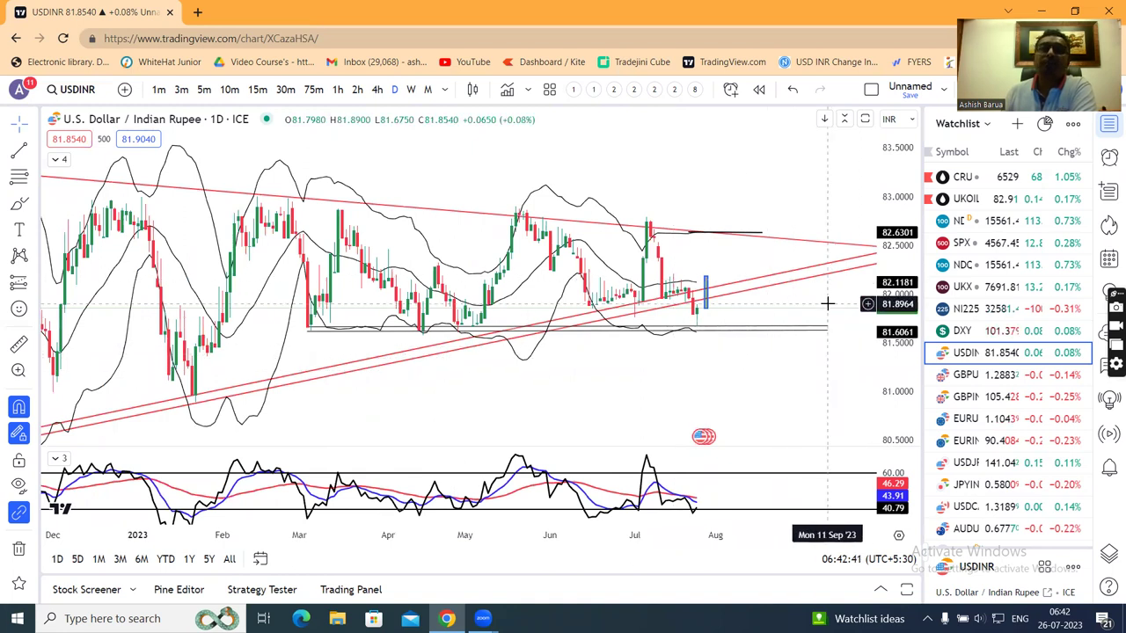
left_click_drag(827, 303, 821, 294)
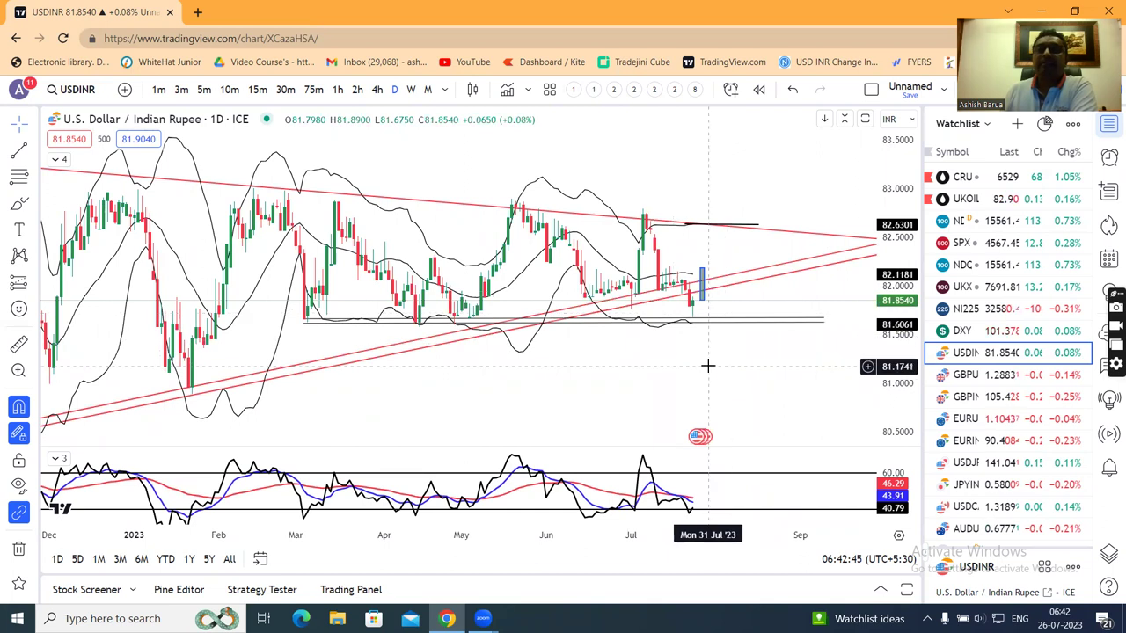
scroll(707, 365, "up", 1)
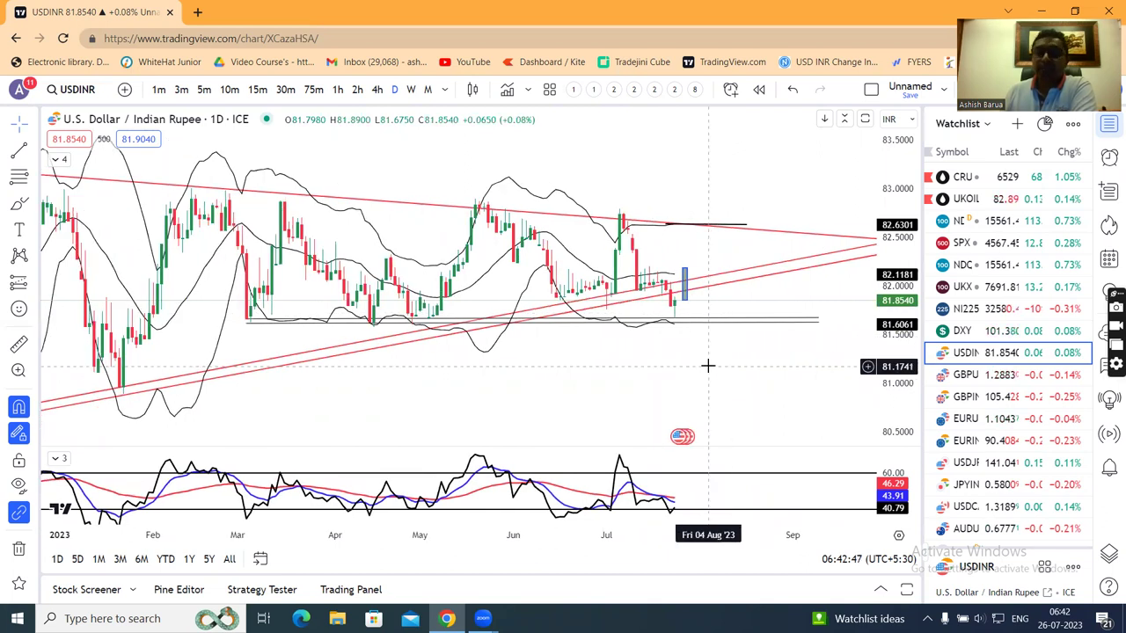
scroll(707, 365, "down", 1)
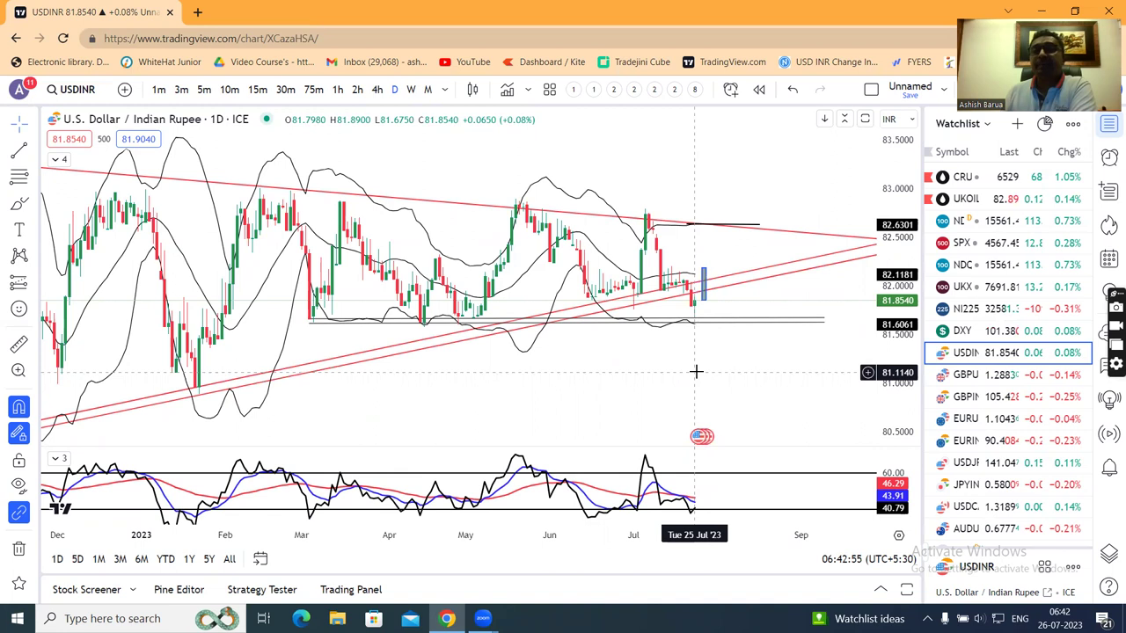
scroll(723, 363, "up", 1)
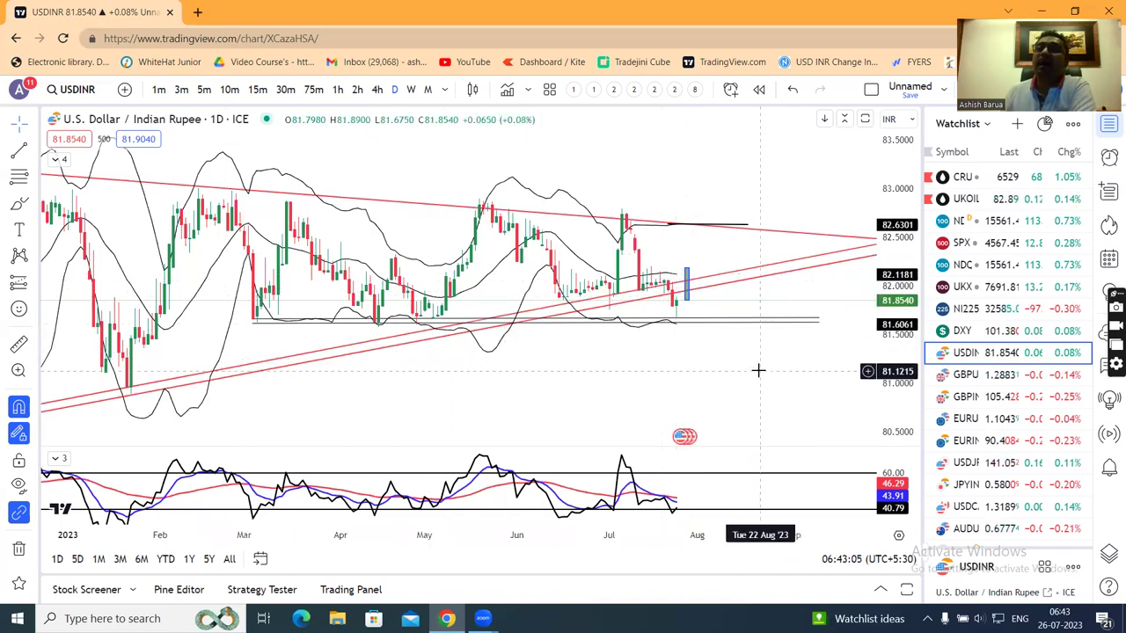
scroll(758, 370, "down", 1)
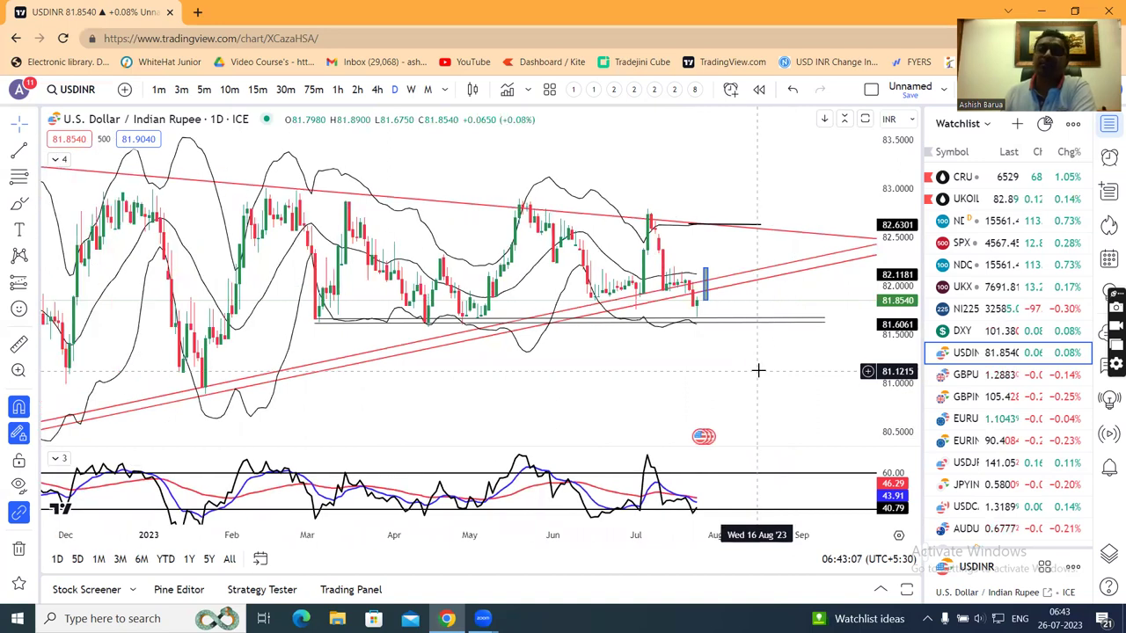
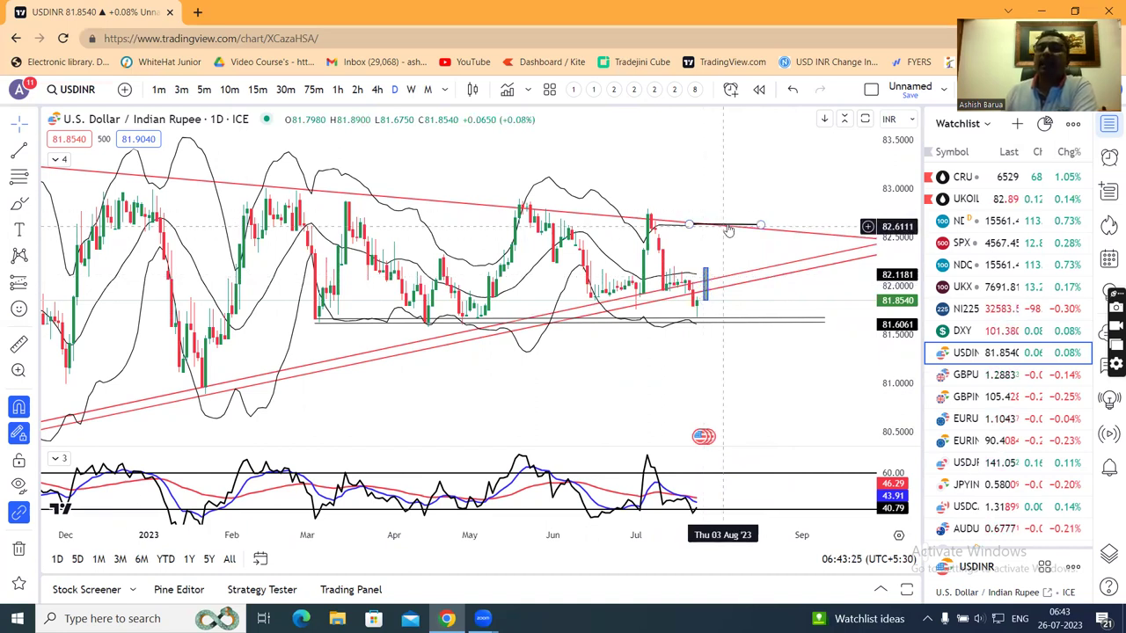
scroll(728, 230, "down", 1)
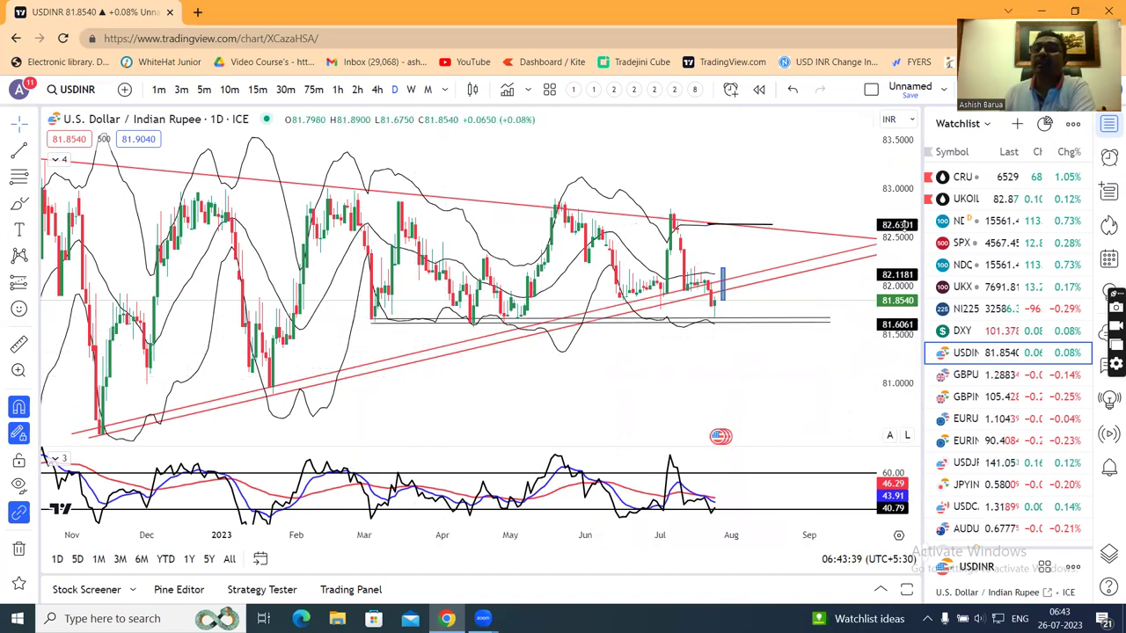
Open the GBPUSD daily chart and examine the latest candles against the horizontal pink line, the rising black trend line and the July high
left_click_drag(901, 234, 902, 247)
left_click_drag(804, 362, 801, 342)
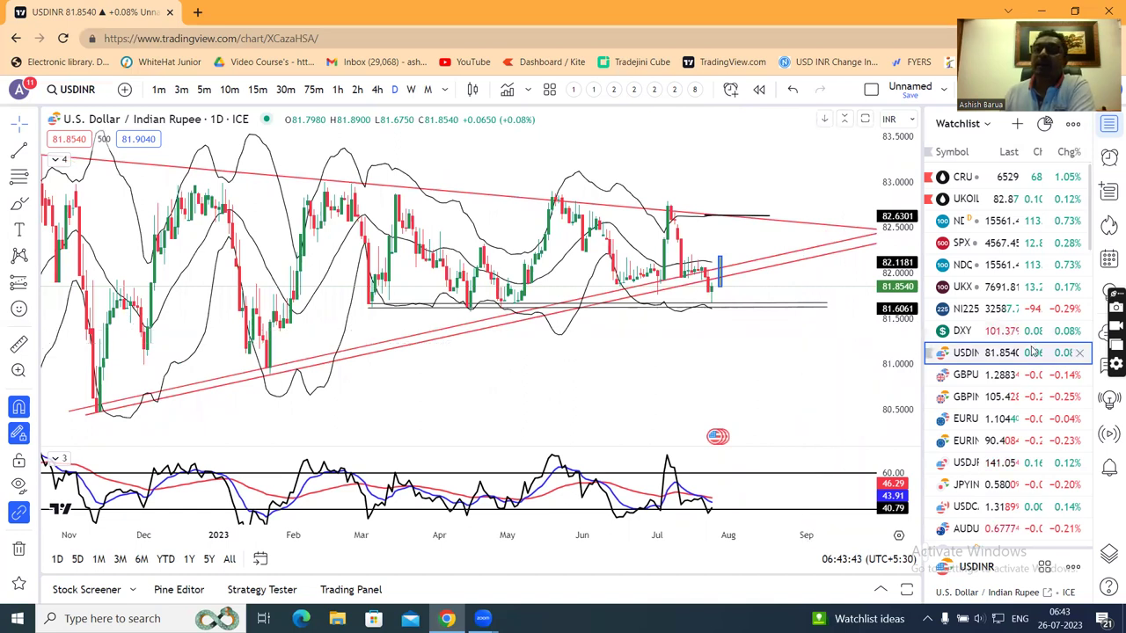
left_click(985, 375)
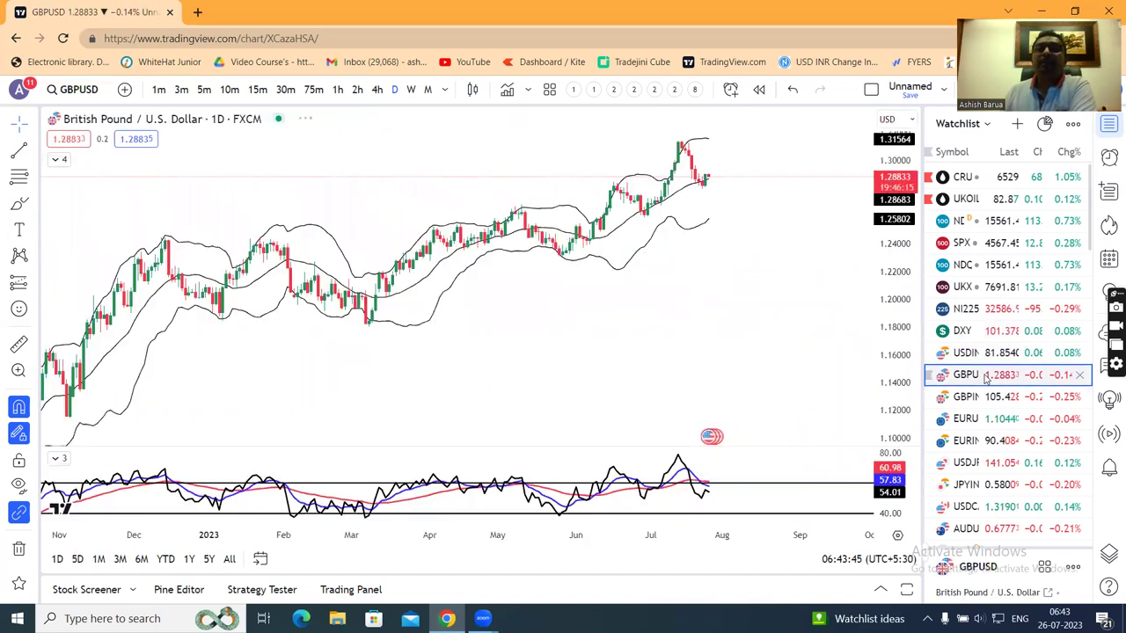
scroll(703, 357, "up", 3)
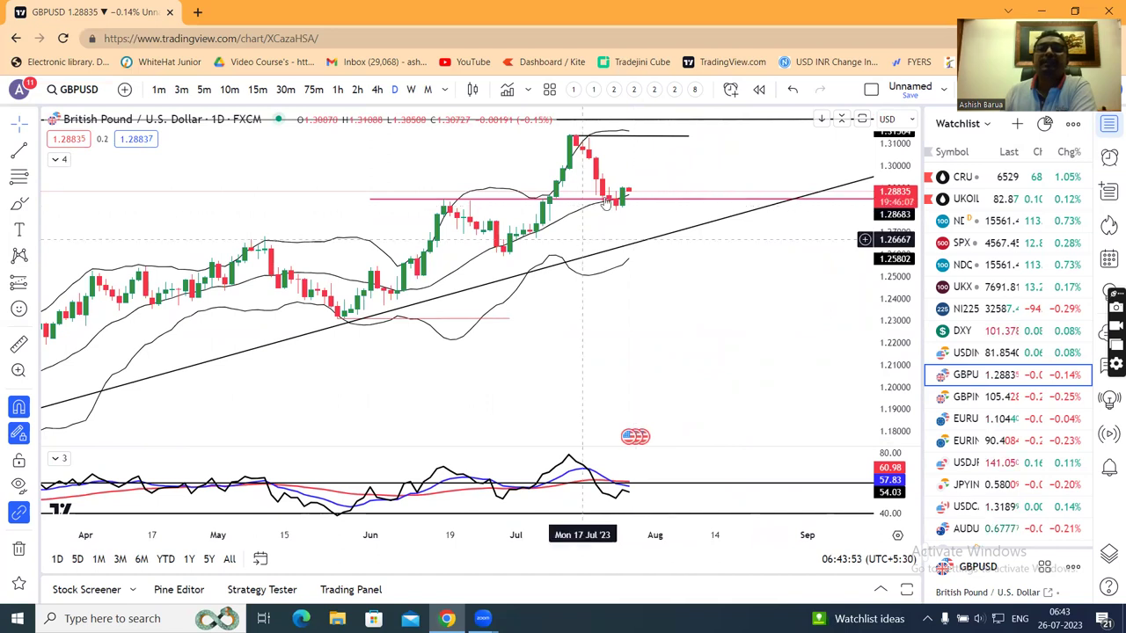
scroll(705, 335, "up", 2)
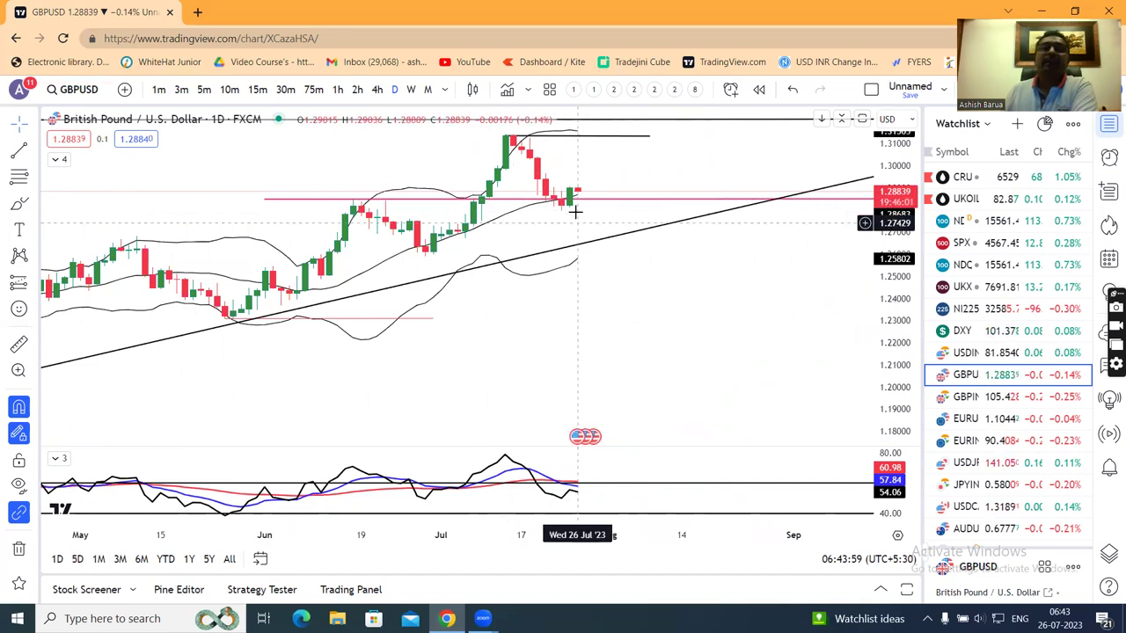
left_click_drag(747, 302, 746, 332)
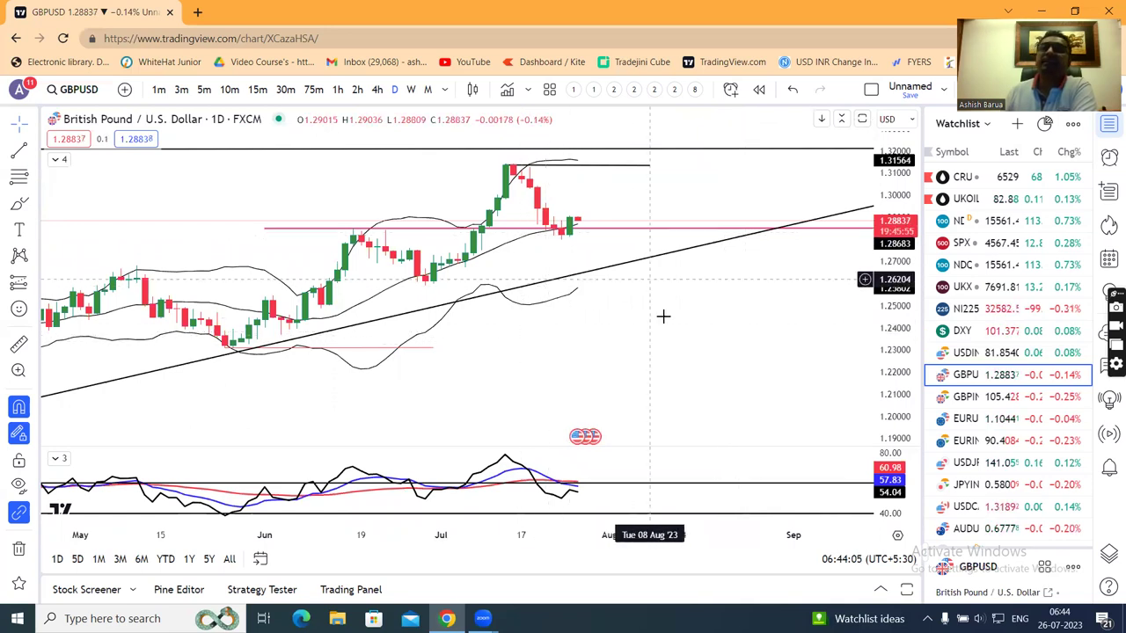
scroll(693, 336, "up", 1)
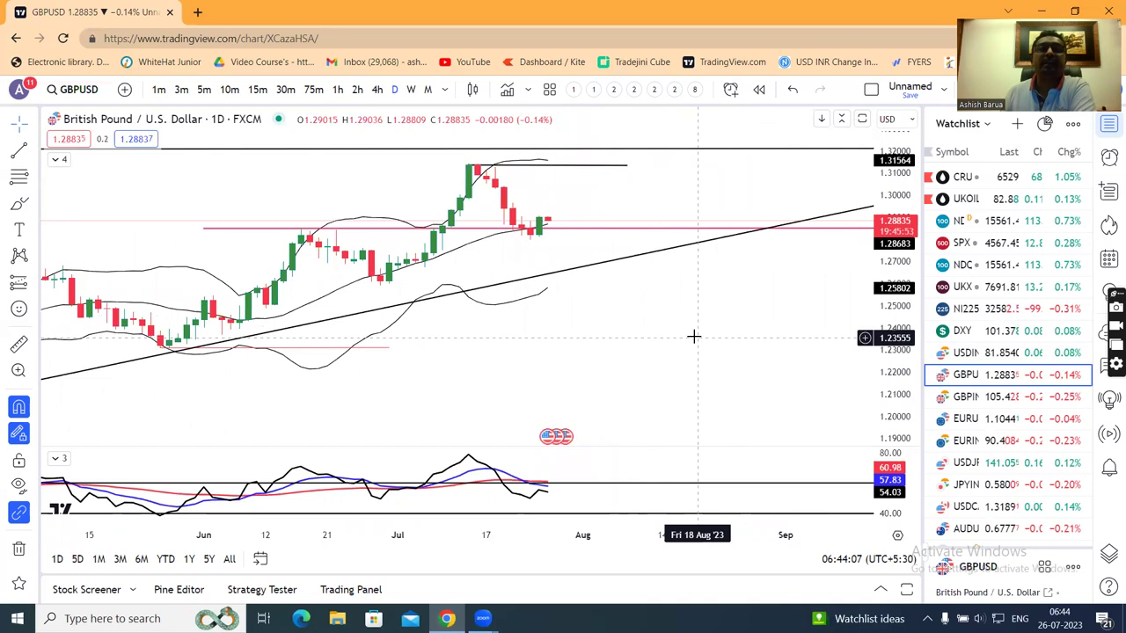
left_click_drag(693, 336, 698, 349)
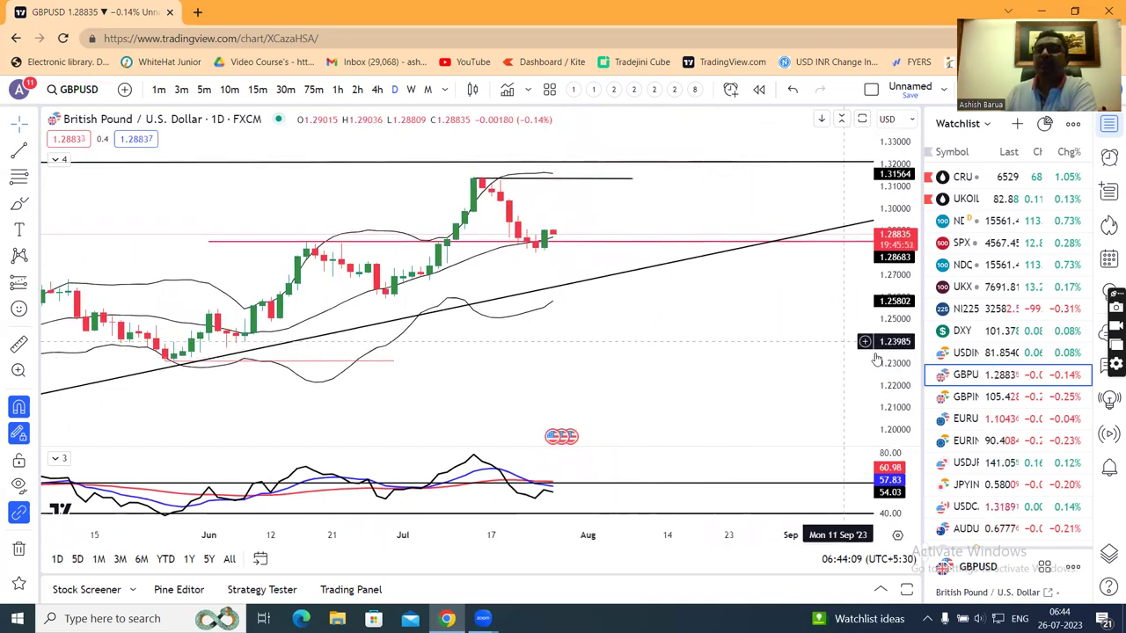
left_click_drag(892, 358, 892, 348)
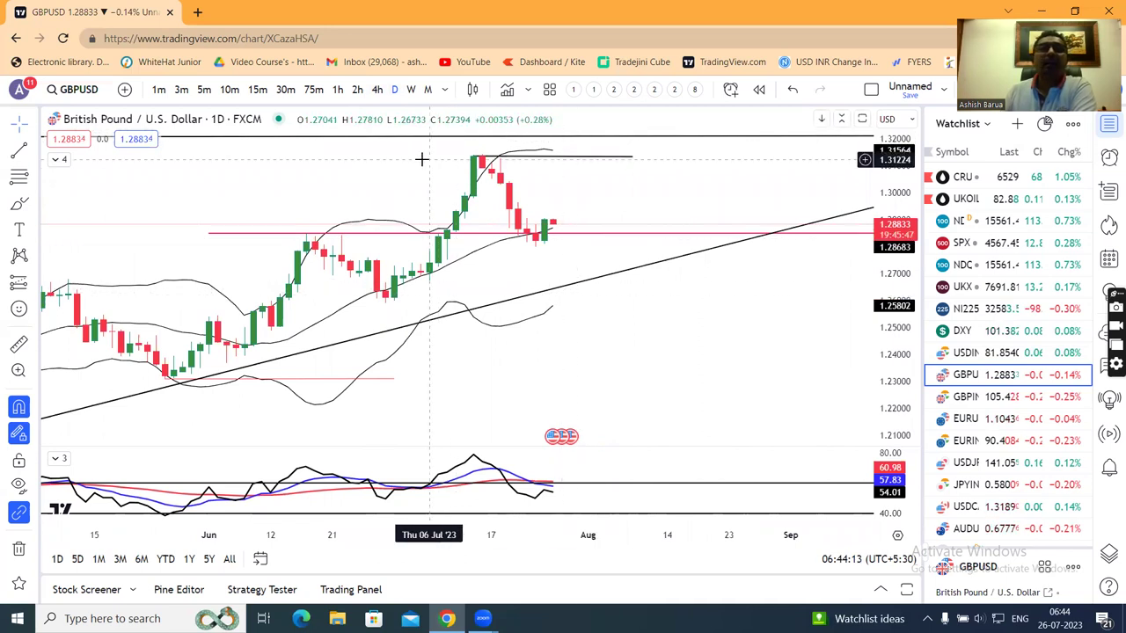
Check GBPUSD's latest candles against the pink line on the 4-hour timeframe and return the chart to the daily timeframe
left_click(378, 90)
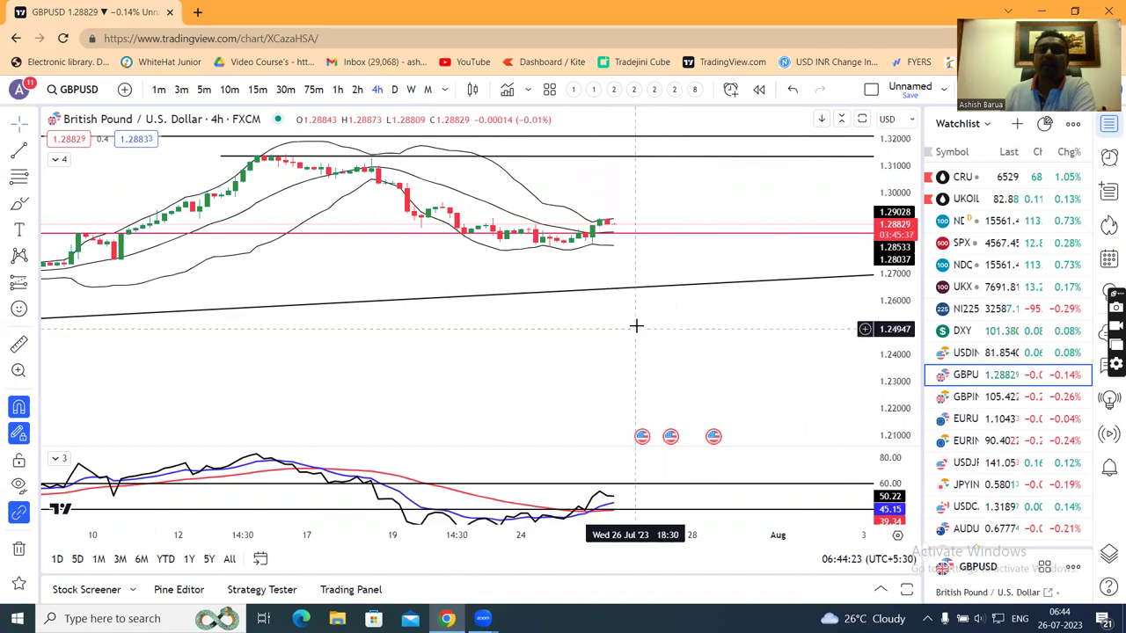
left_click_drag(890, 334, 890, 292)
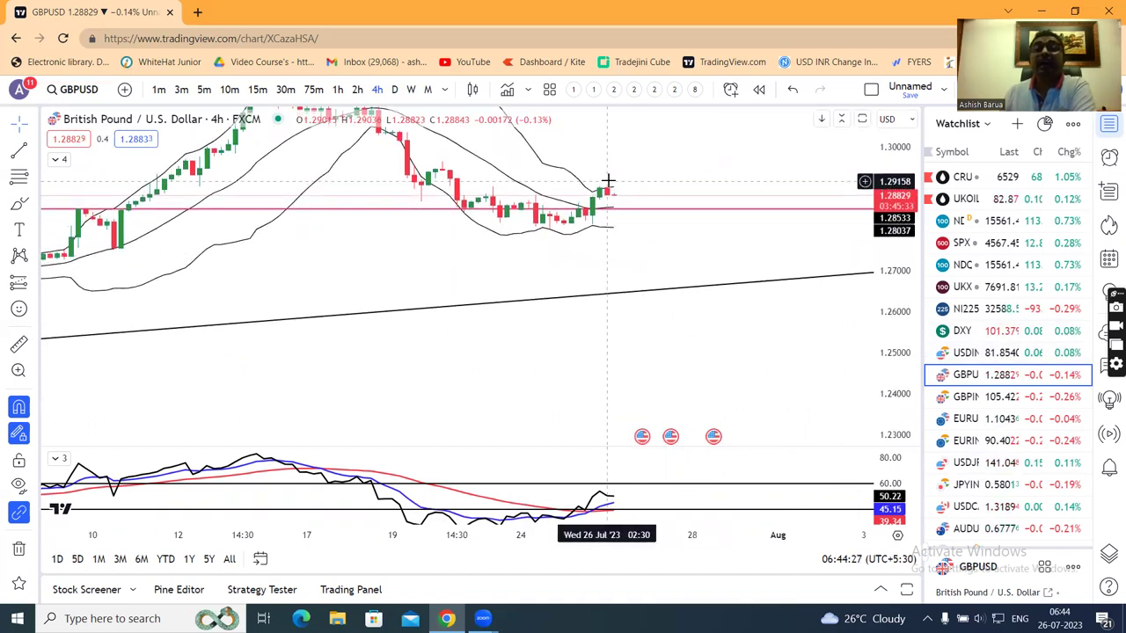
left_click(394, 89)
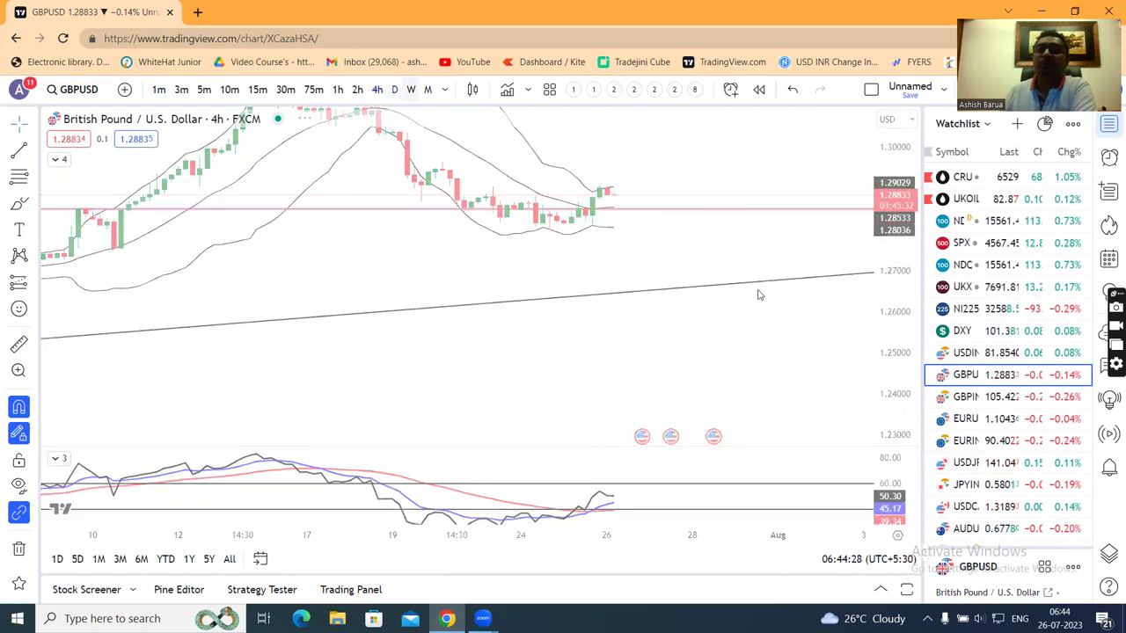
left_click_drag(892, 263, 892, 307)
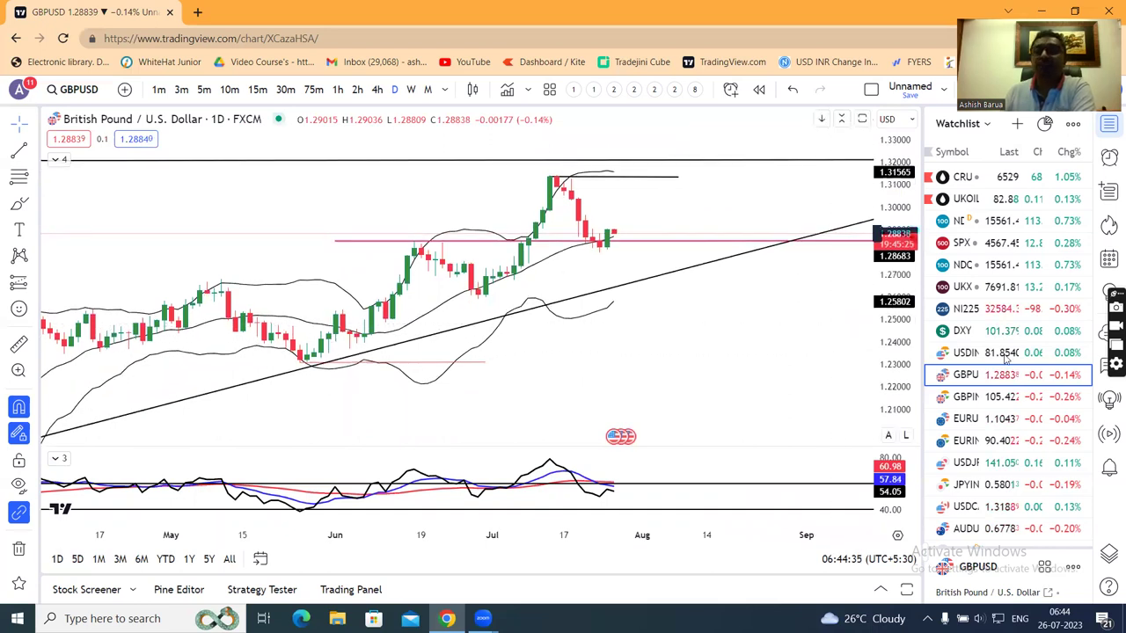
Open the GBPINR daily chart and examine the latest candles against the light-blue zone and the sketched W pattern
left_click(983, 396)
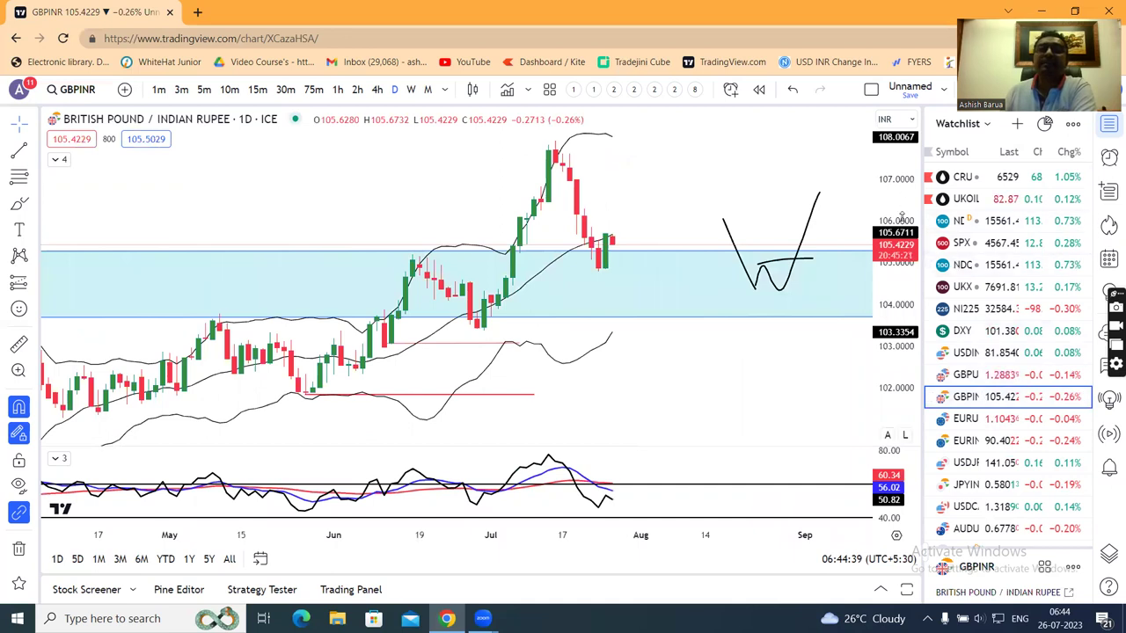
left_click_drag(908, 198, 784, 311)
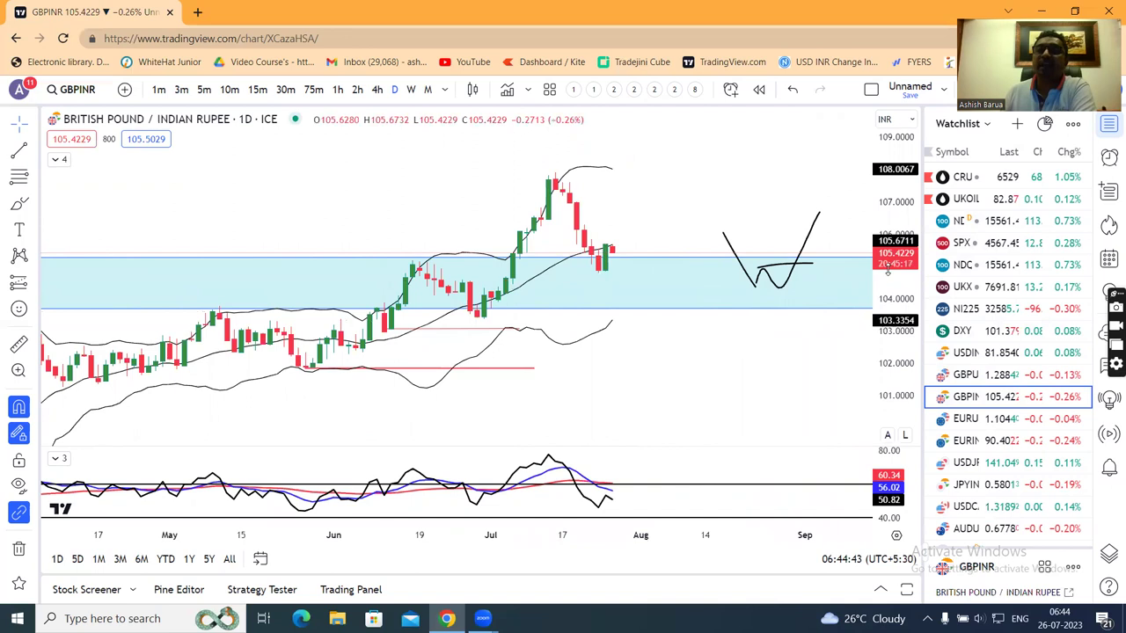
left_click_drag(887, 271, 889, 292)
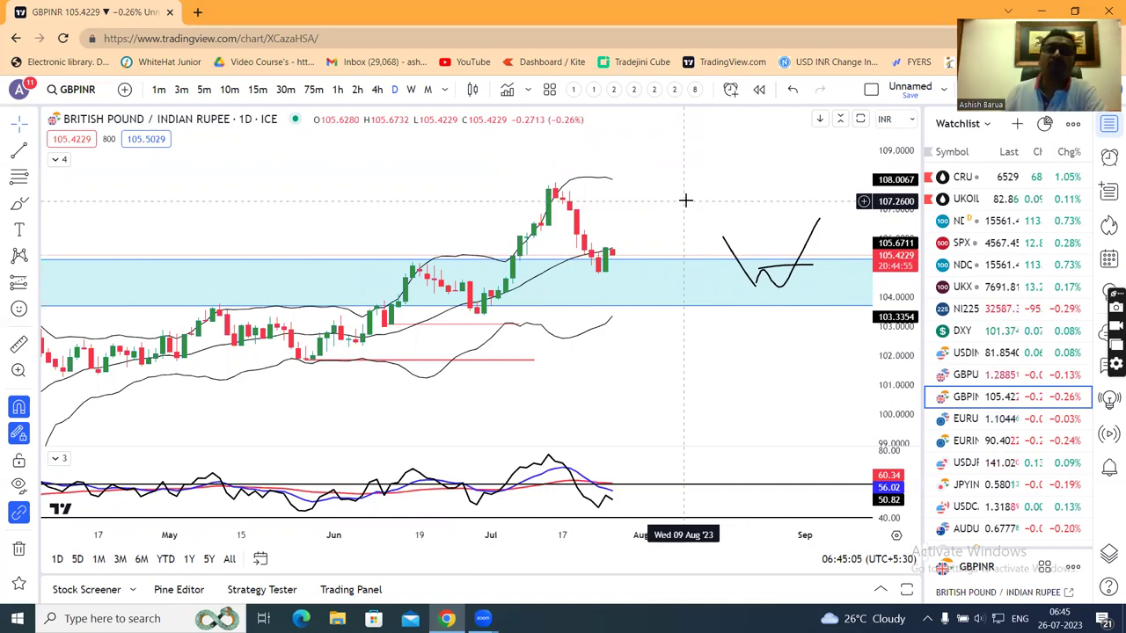
Review the EURUSD and EURINR daily charts, comparing the latest candles with the marked horizontal levels and the middle Bollinger band
left_click(979, 419)
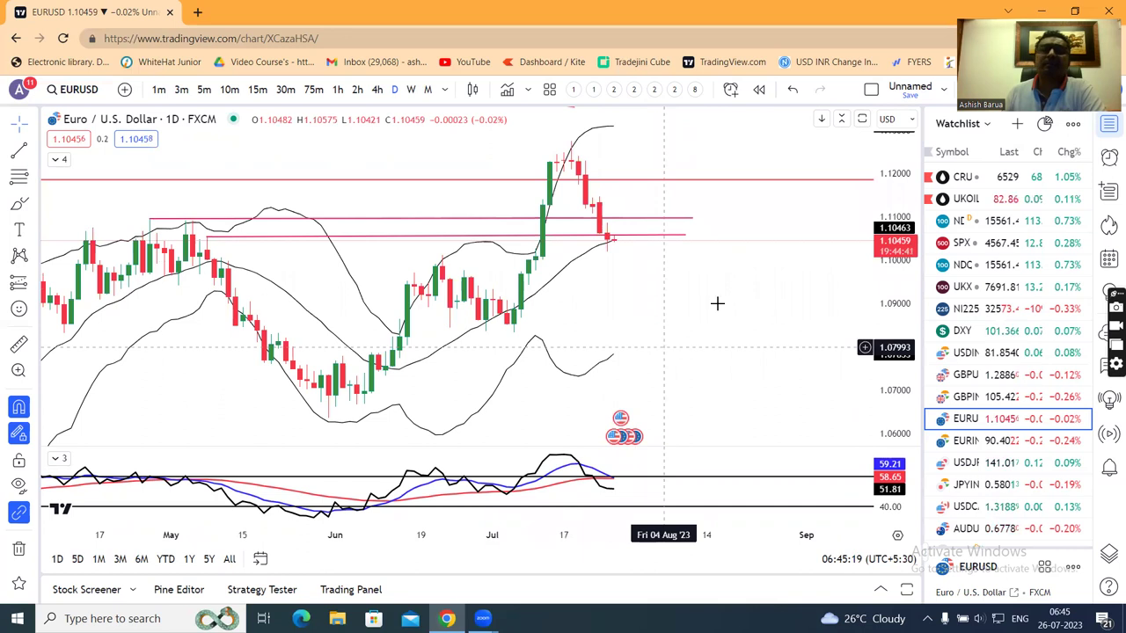
left_click_drag(897, 199, 898, 211)
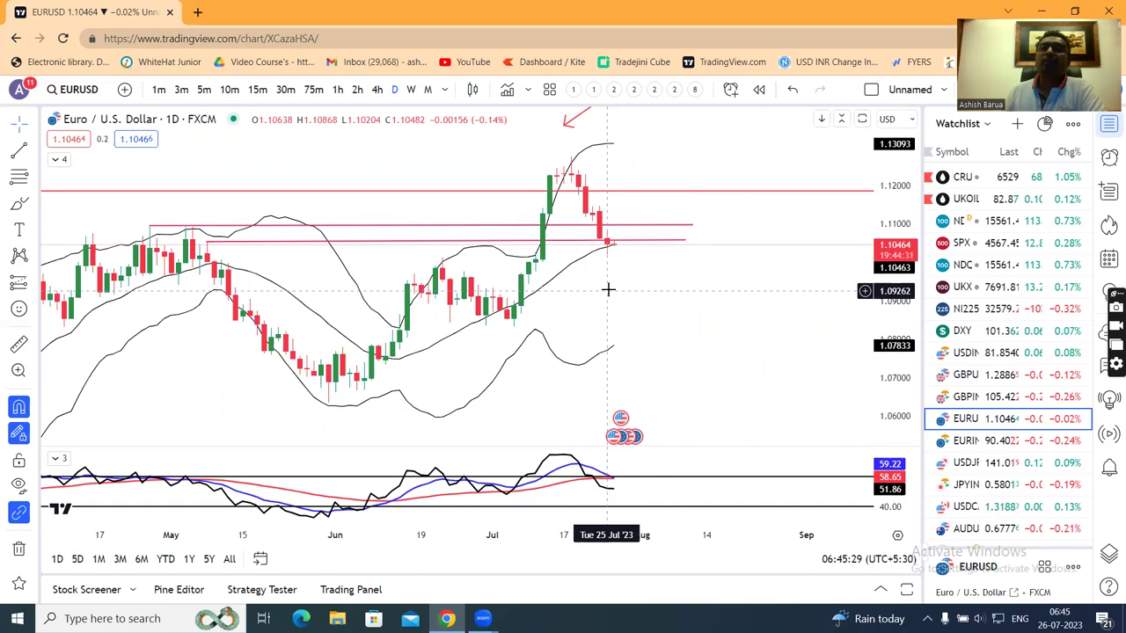
scroll(608, 289, "down", 1)
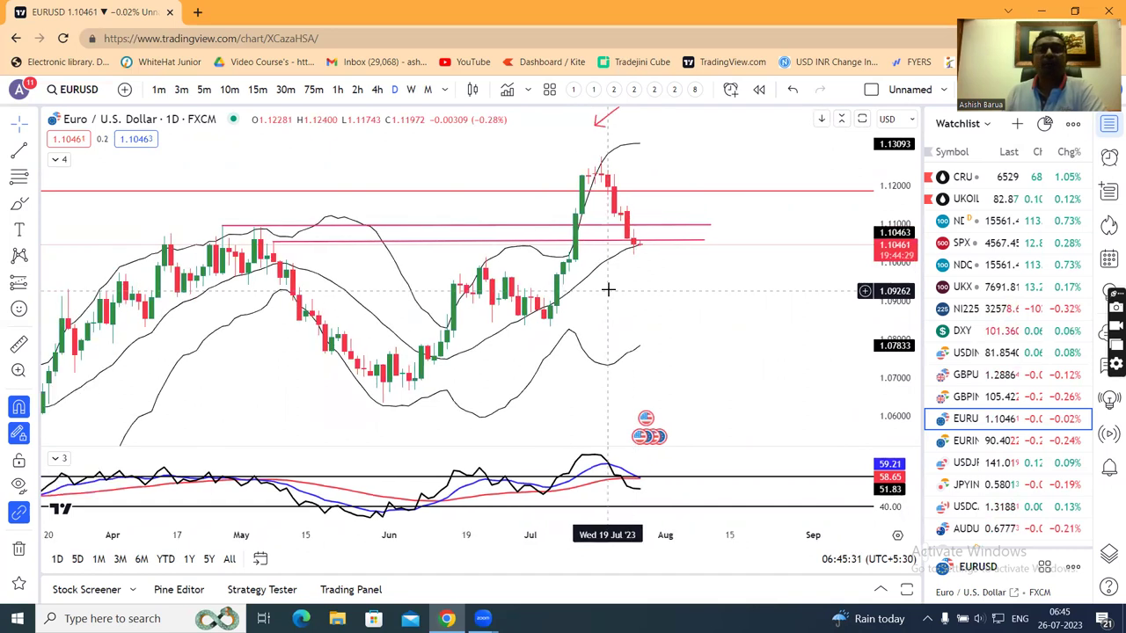
left_click(972, 442)
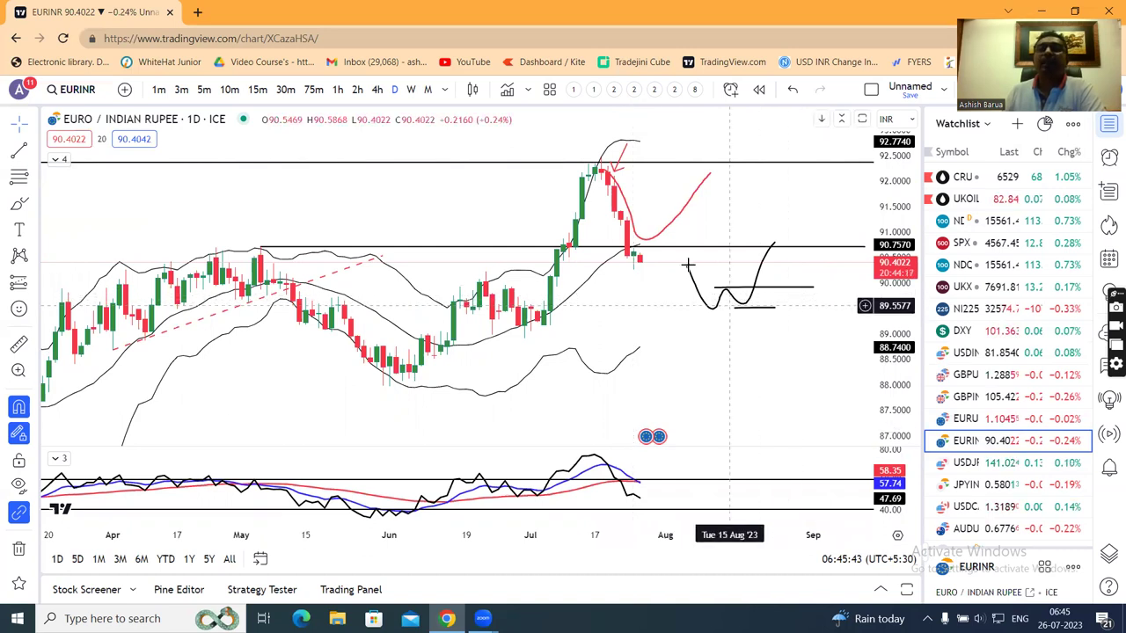
left_click(791, 290)
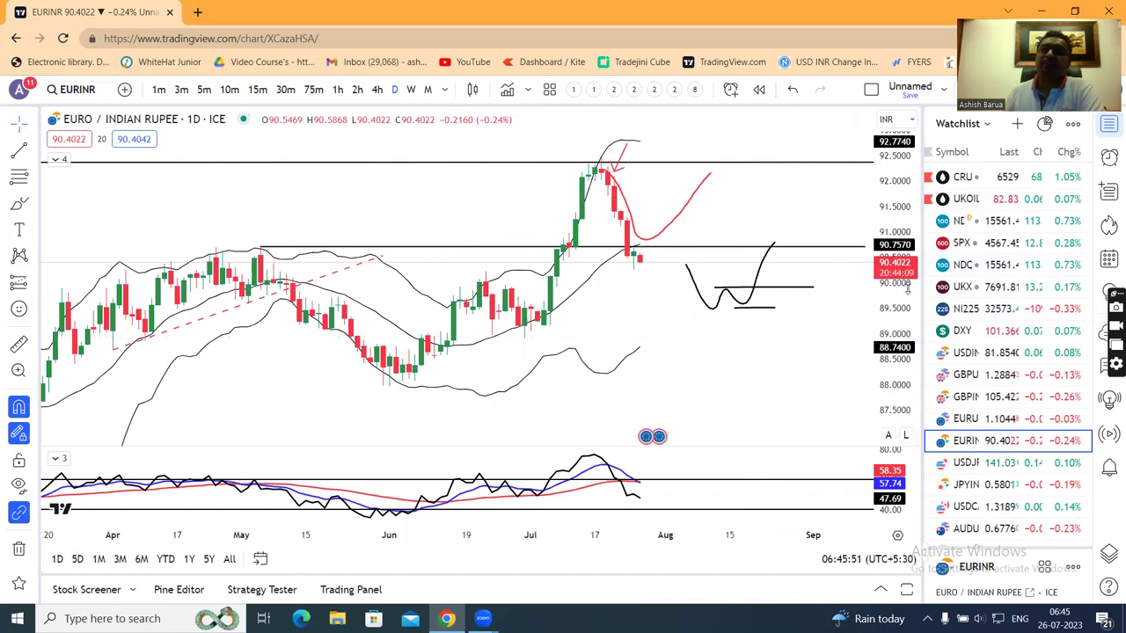
On the USDJPY chart, delete the steep black trend line rising from the 18 July low and switch to the 4-hour timeframe
left_click(967, 464)
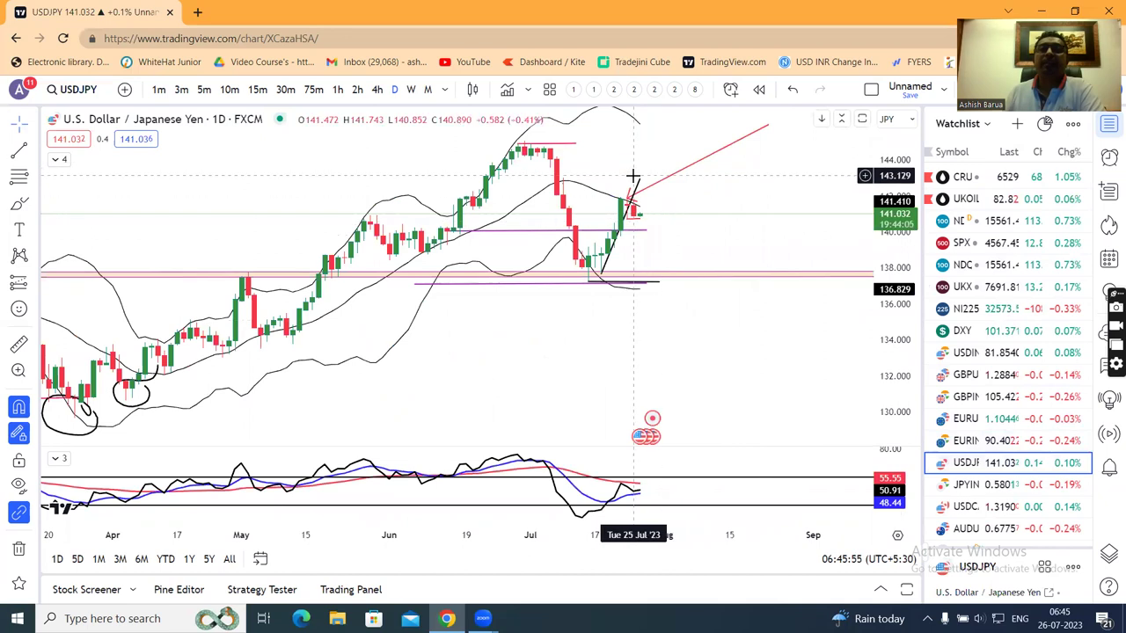
left_click(640, 182)
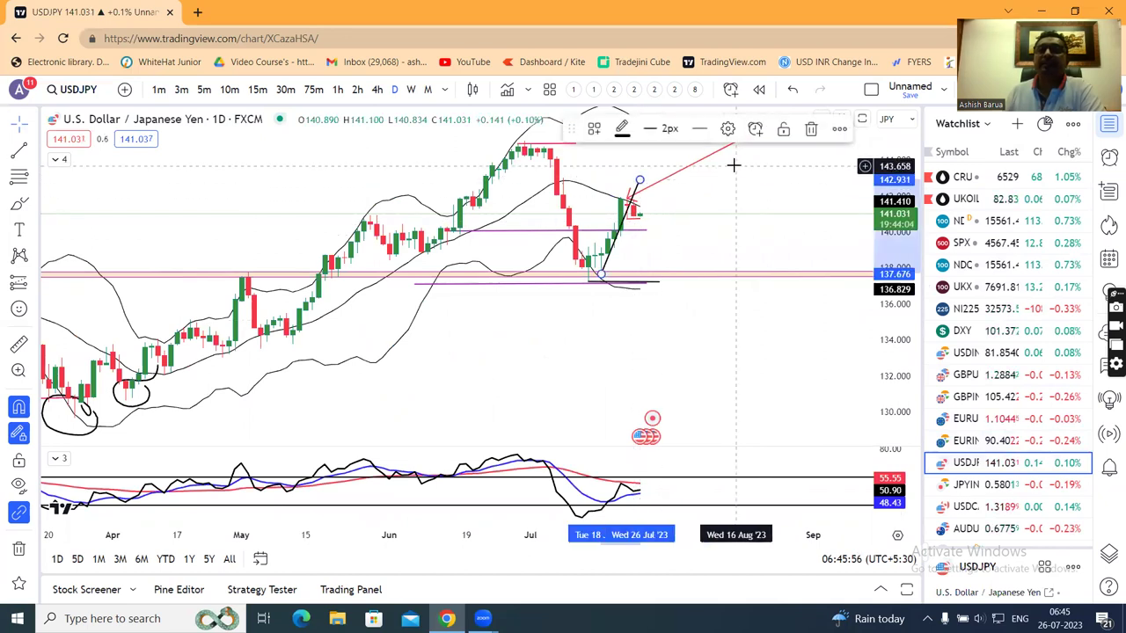
left_click(810, 129)
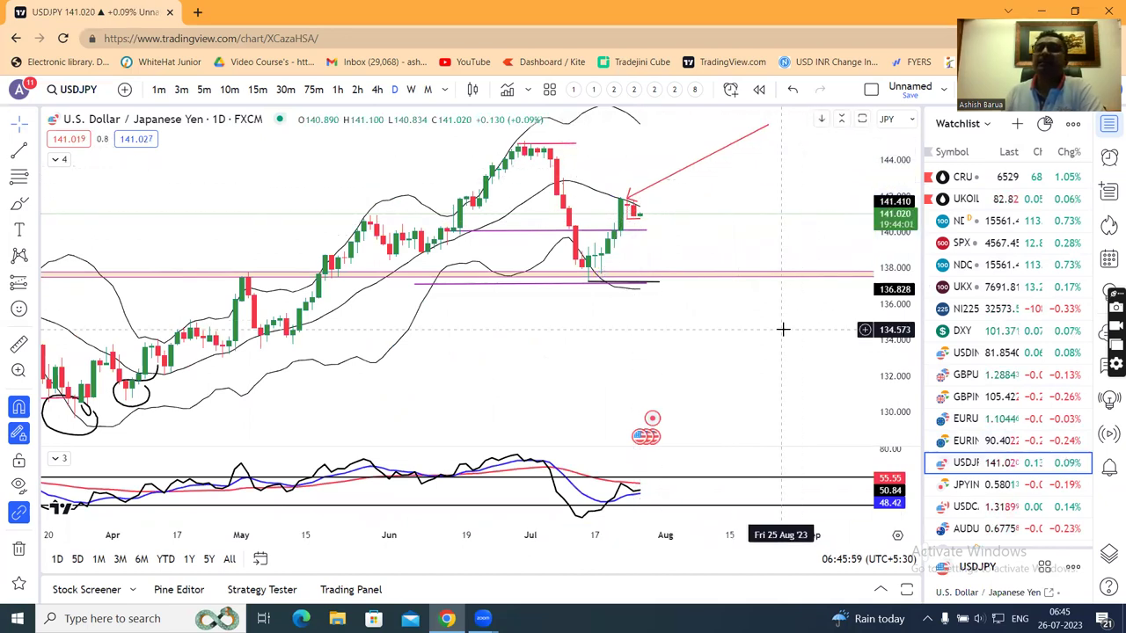
left_click(377, 90)
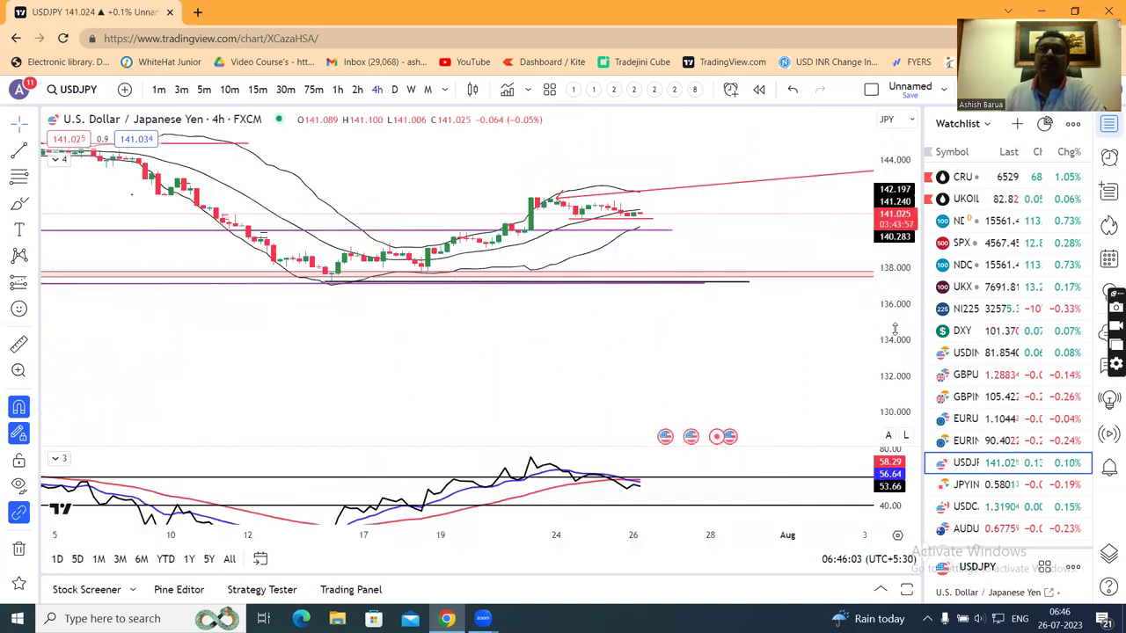
left_click_drag(895, 328, 883, 263)
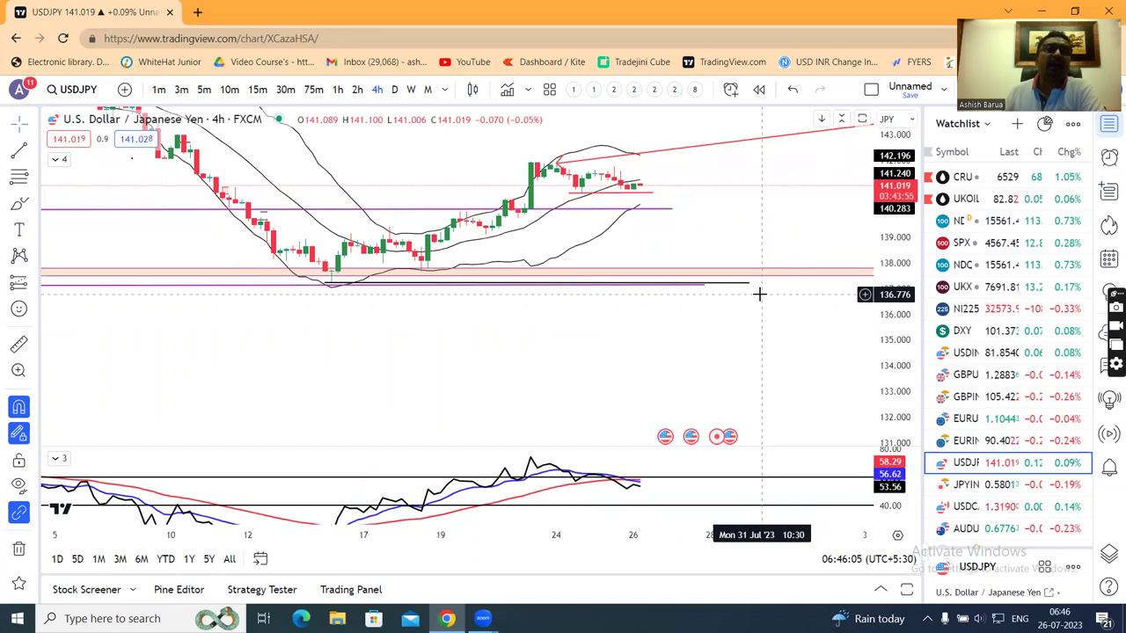
left_click(18, 151)
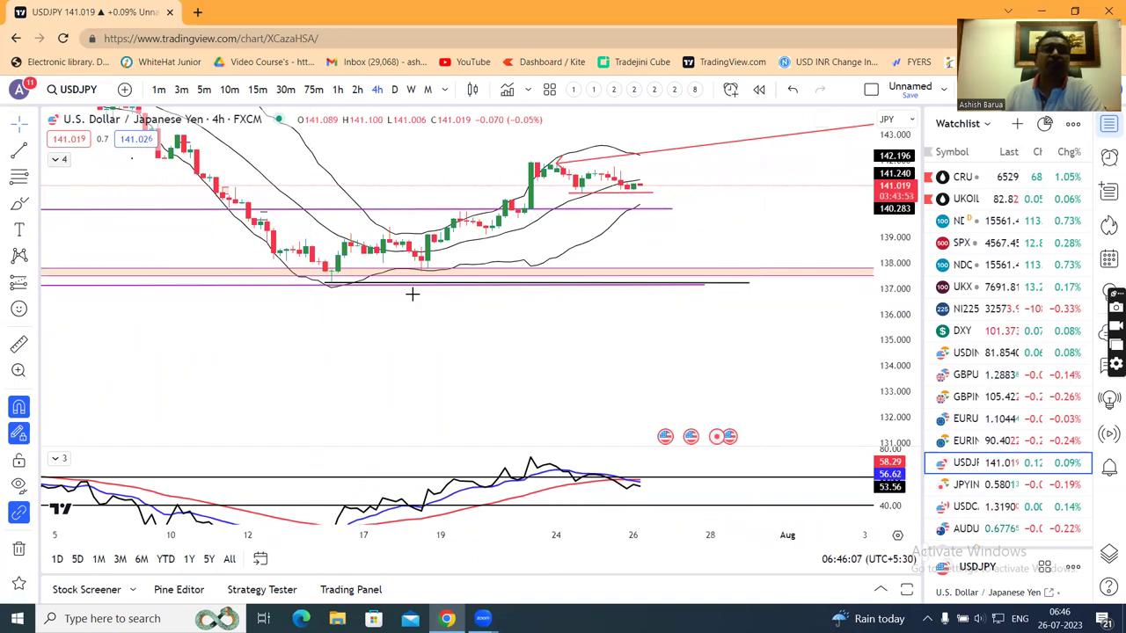
left_click(330, 281)
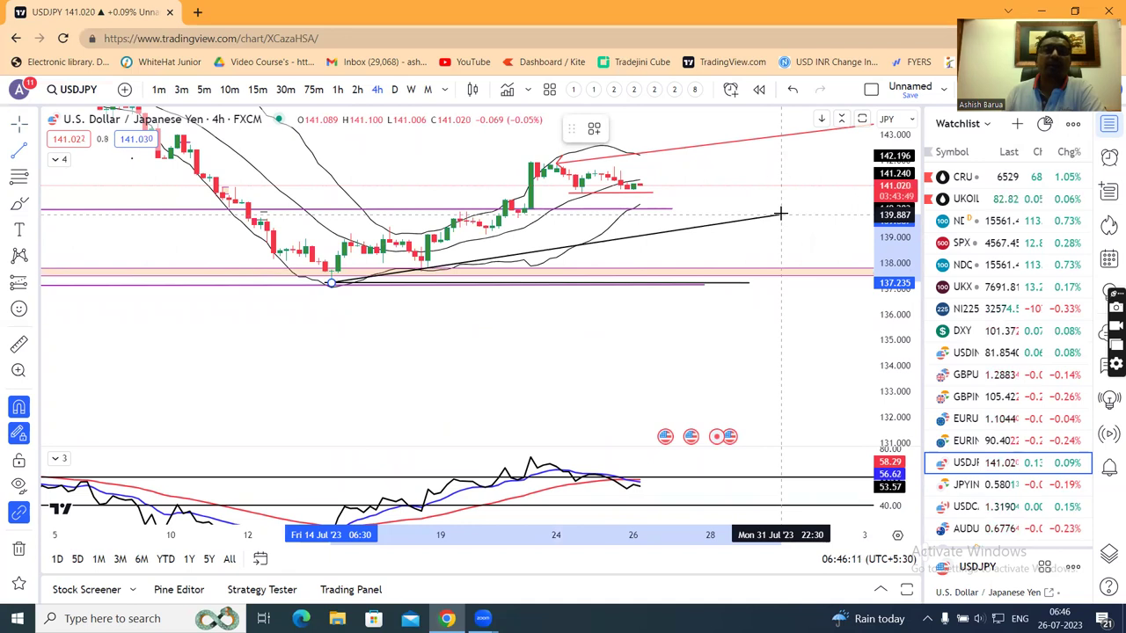
left_click(780, 213)
left_click(811, 129)
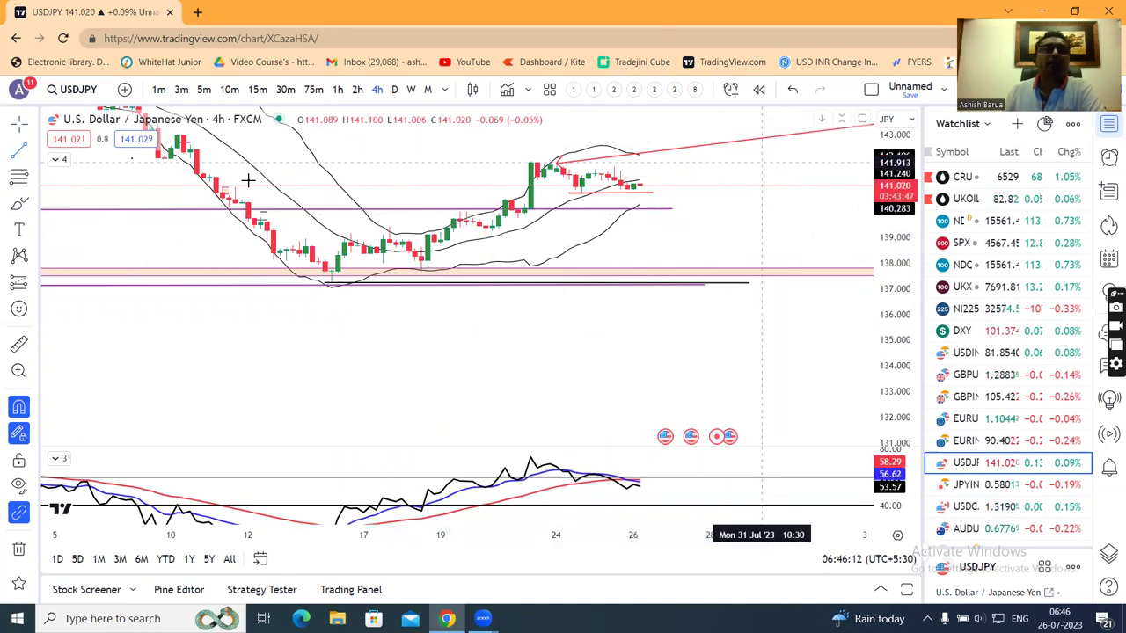
Draw a rising trend line on USDJPY from the 18 July low at about 137.676 to about 142.484 on 27 July
left_click(19, 149)
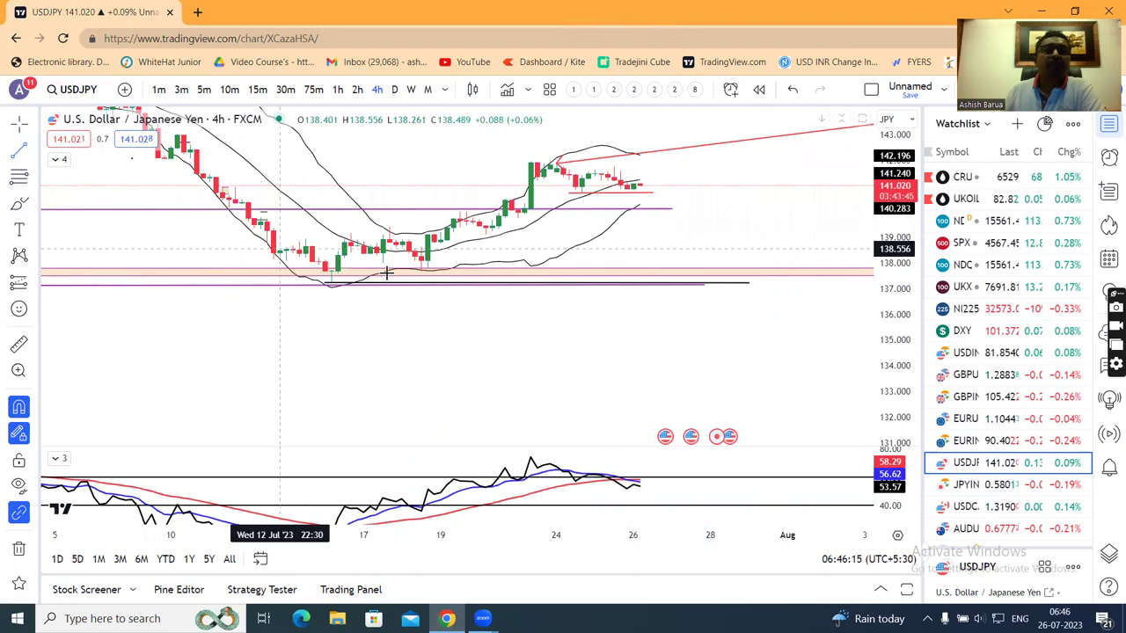
left_click(422, 271)
left_click(454, 233)
left_click_drag(579, 195, 671, 149)
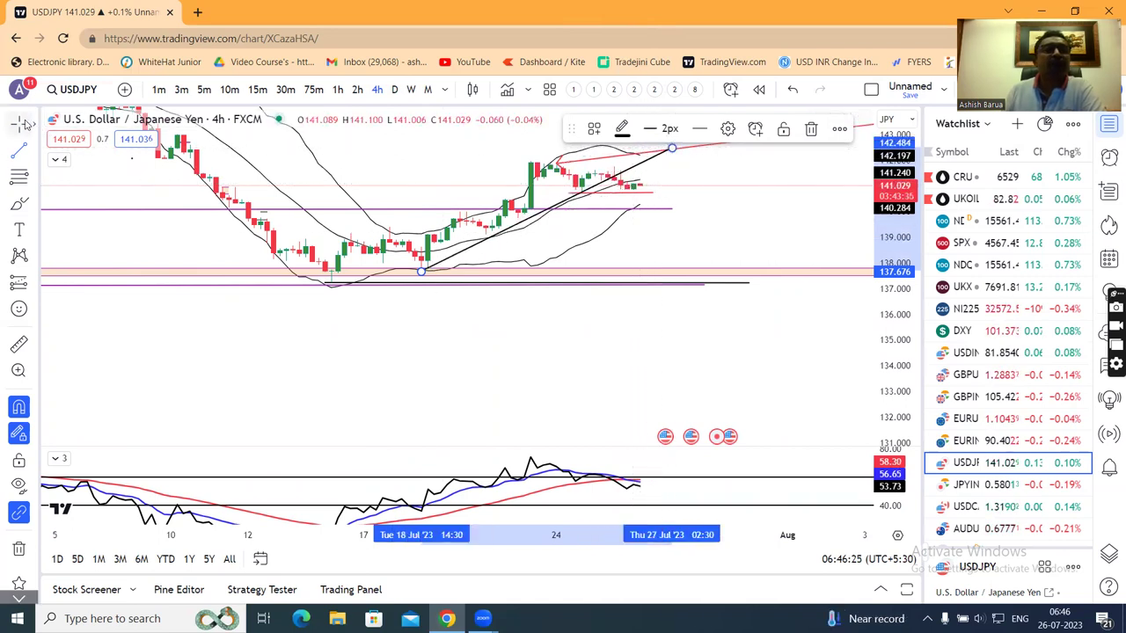
left_click(733, 357)
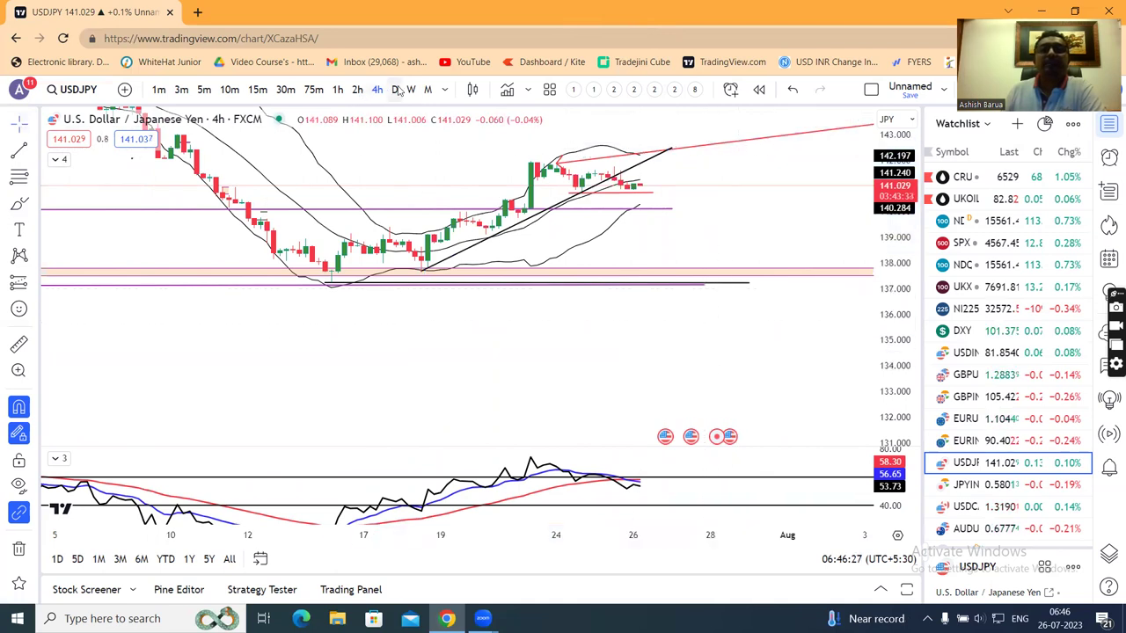
Return USDJPY to the daily timeframe and examine the latest candles against the new trend line and the horizontal support levels
left_click(395, 90)
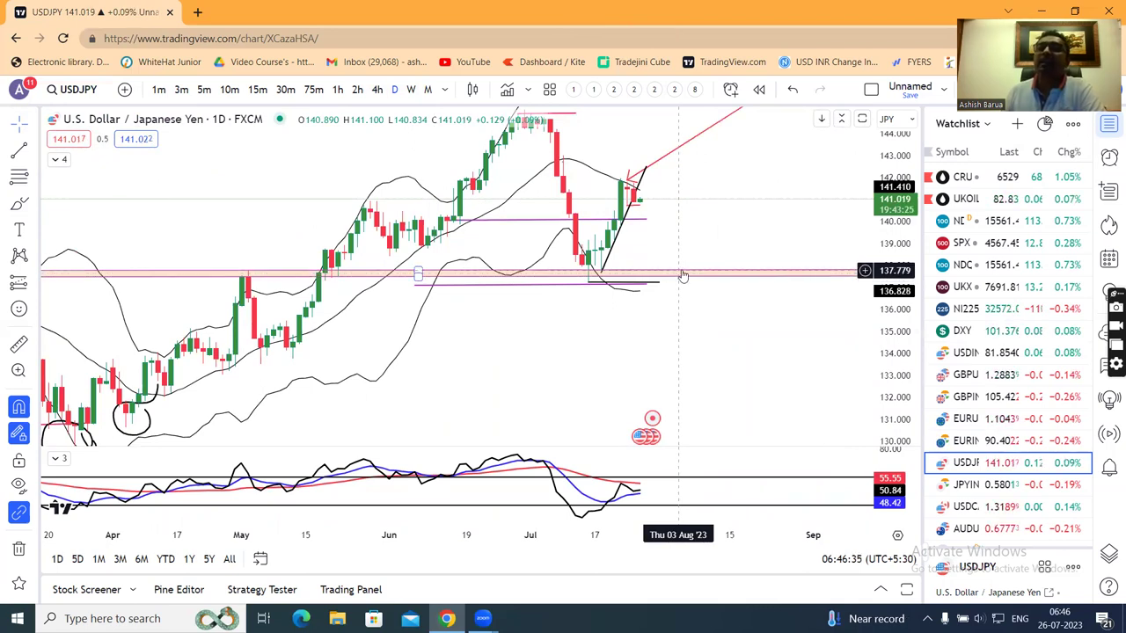
scroll(736, 337, "up", 1)
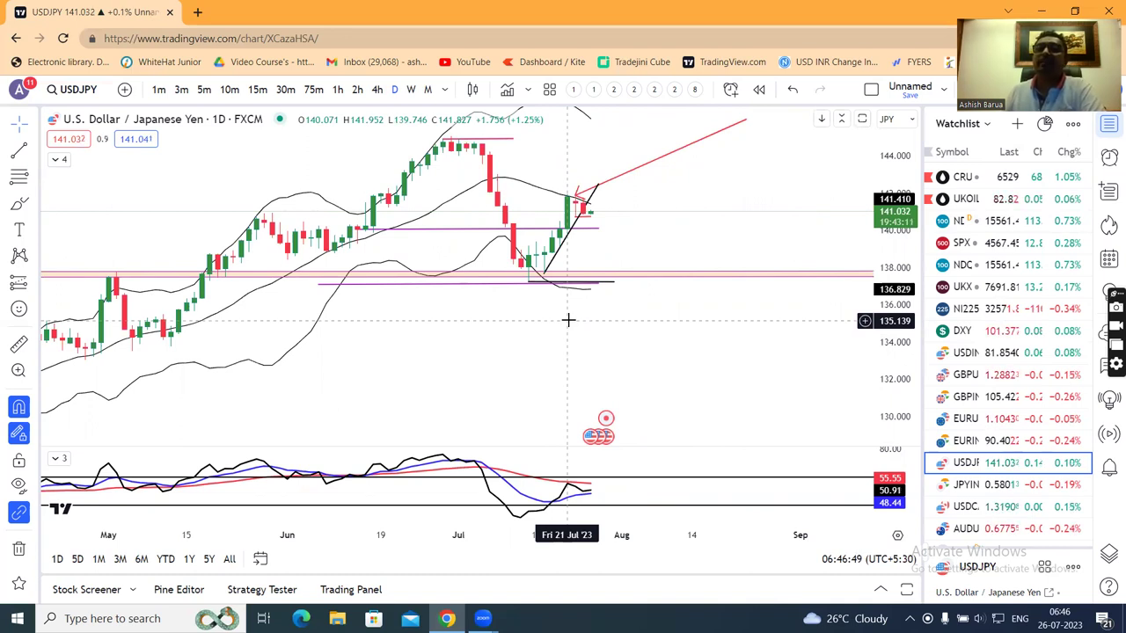
double_click(908, 220)
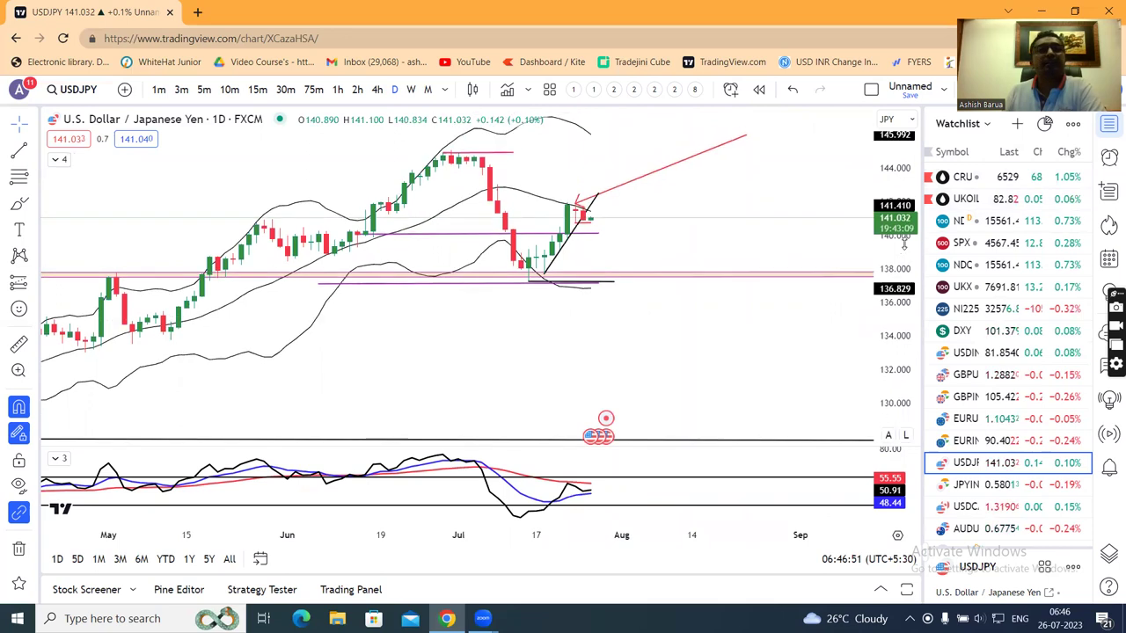
Open the JPYINR daily chart and examine the latest candles against the shaded support zone and the middle Bollinger band
left_click(966, 485)
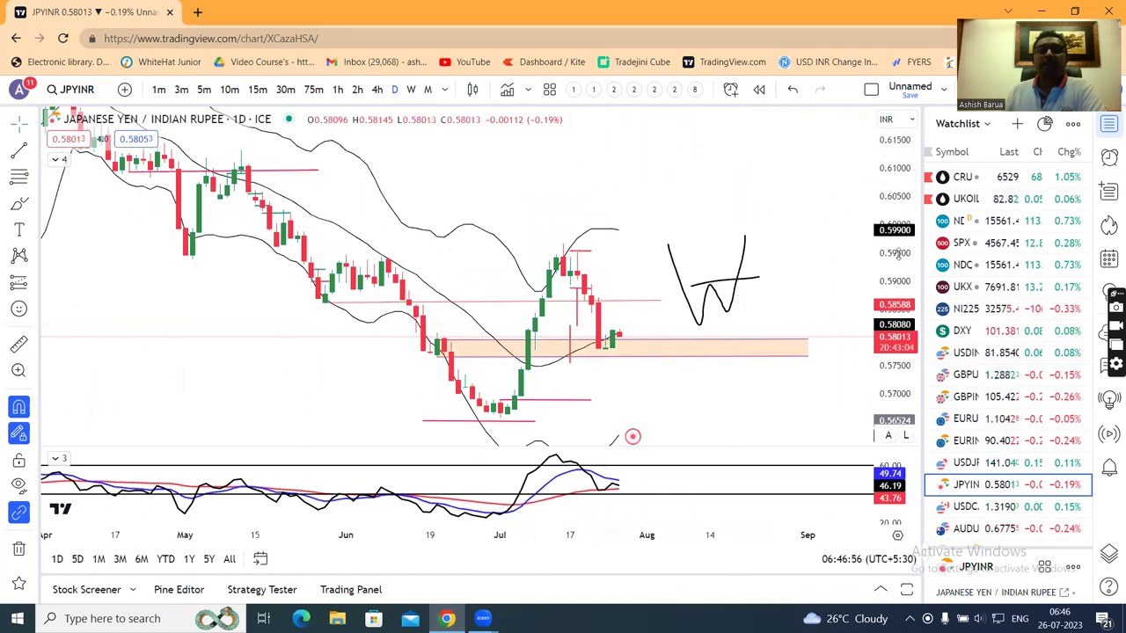
left_click(691, 343)
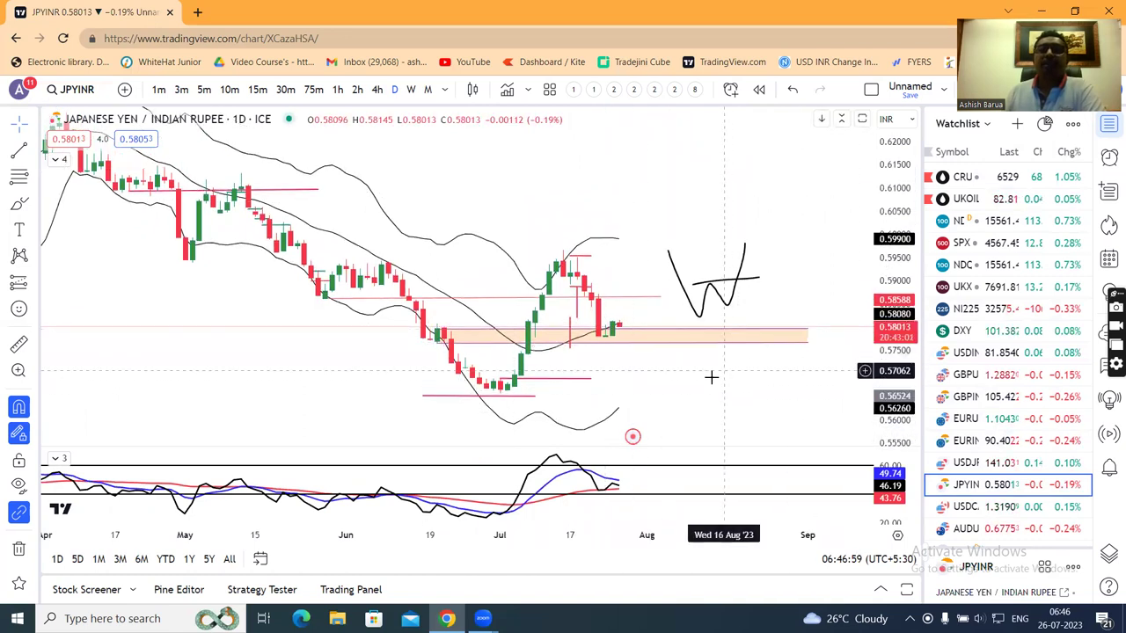
left_click(661, 356)
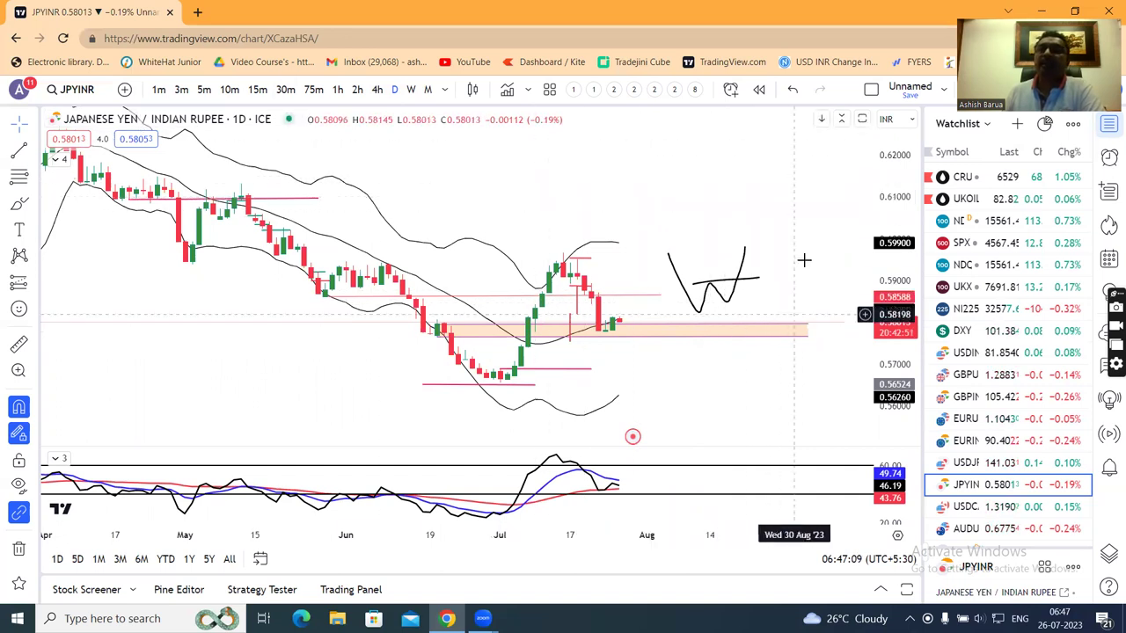
Review JPYINR's recent price action on the 4-hour timeframe, then return the chart to the daily timeframe
left_click(377, 90)
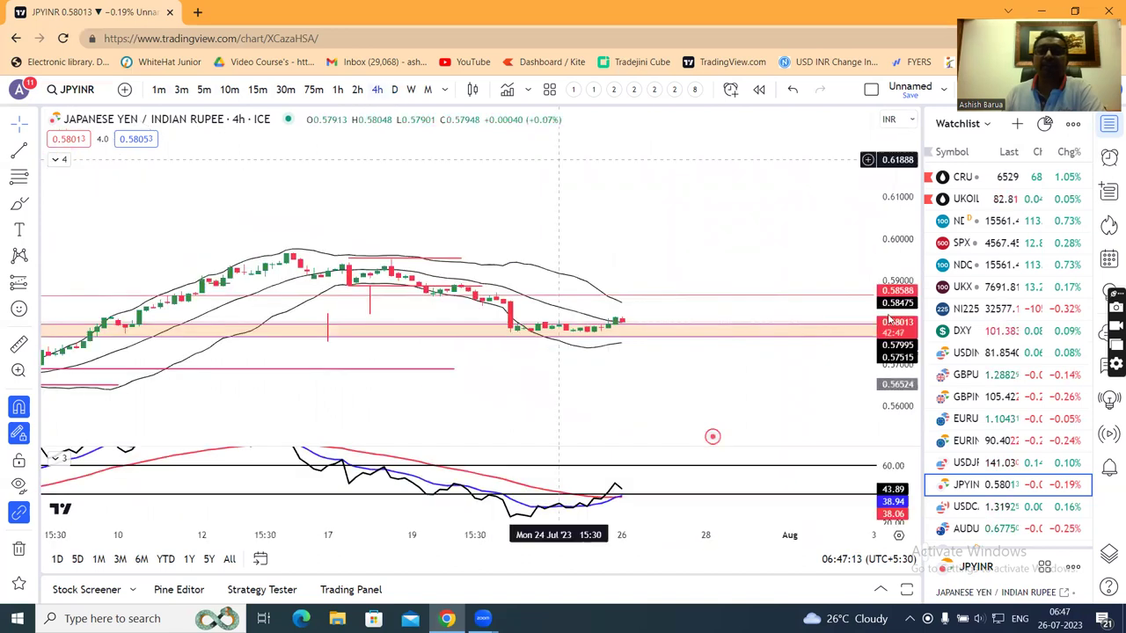
left_click_drag(890, 334, 896, 277)
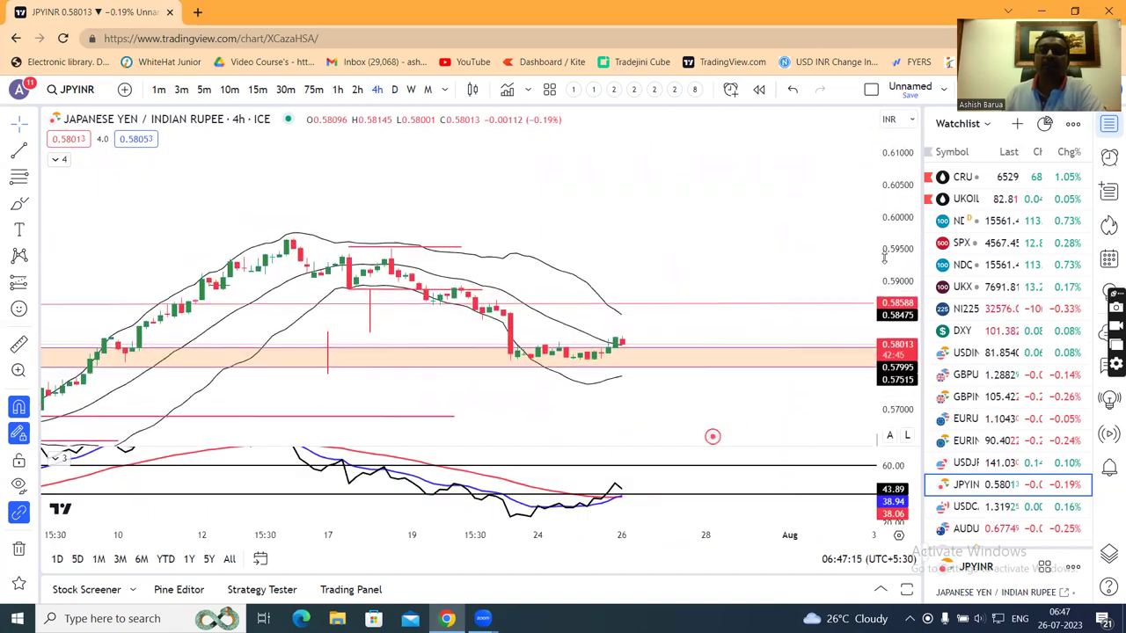
scroll(767, 260, "down", 3)
left_click_drag(765, 254, 669, 227)
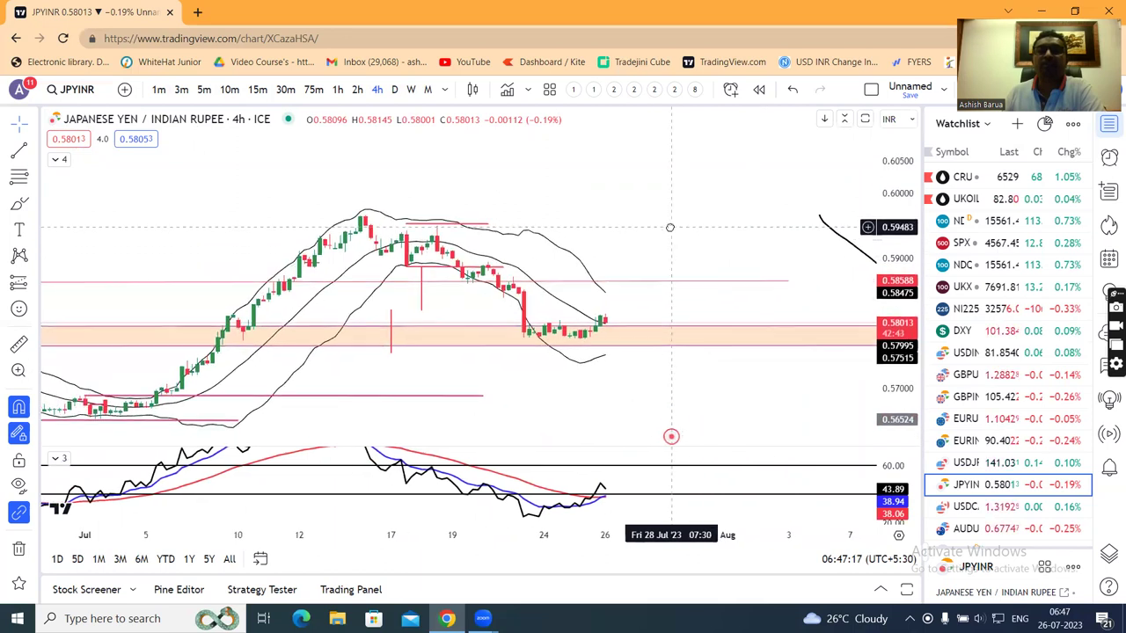
scroll(669, 226, "down", 1)
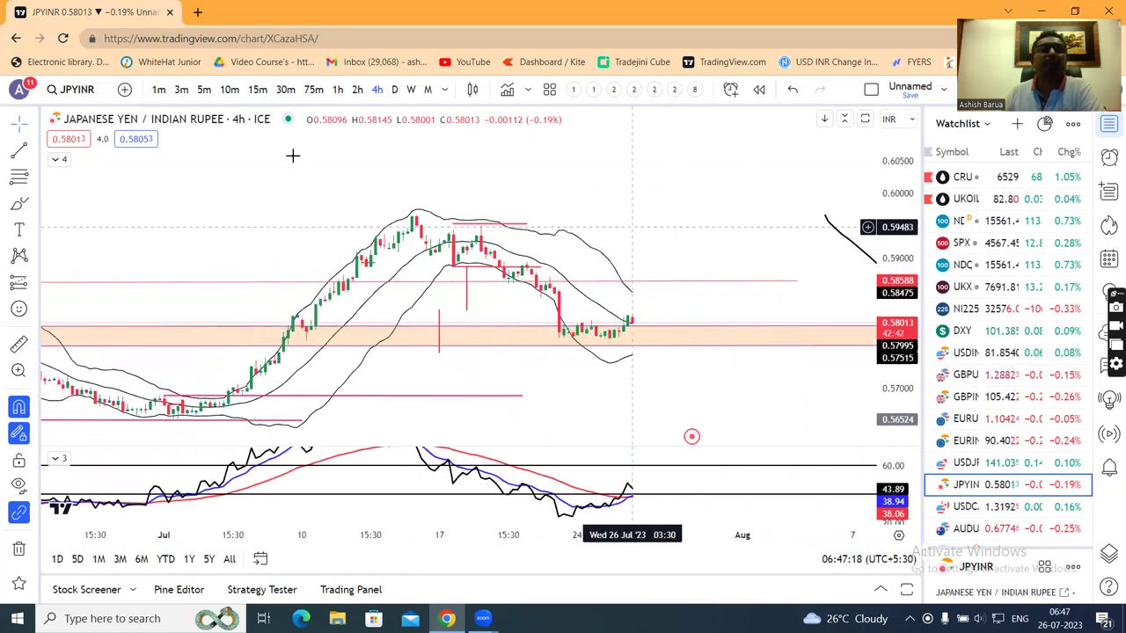
left_click(392, 89)
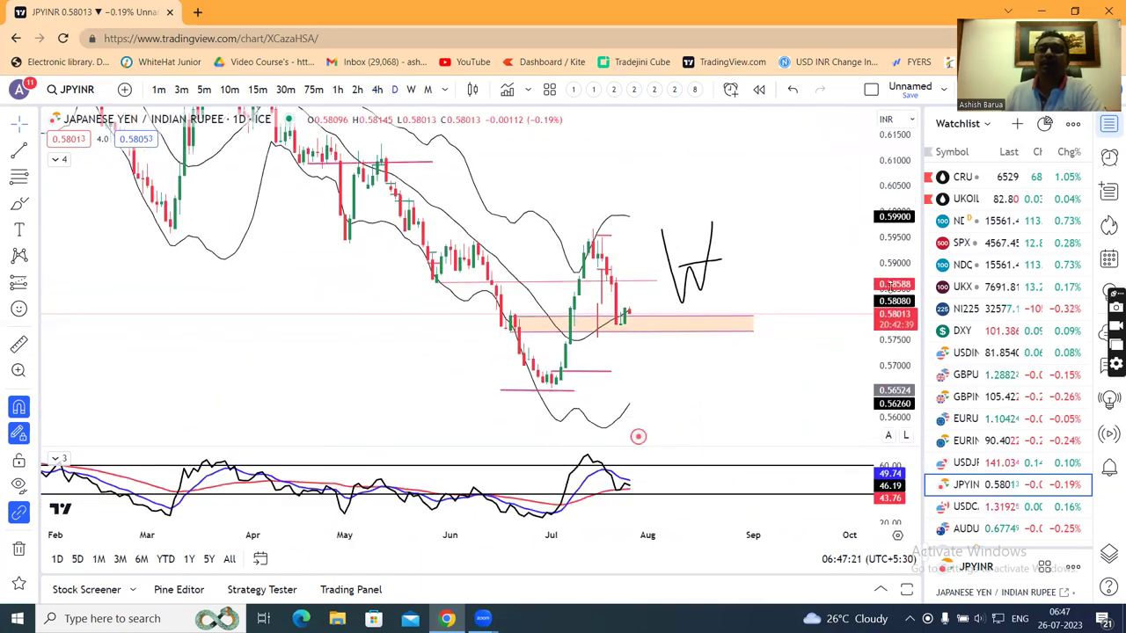
scroll(706, 387, "up", 1)
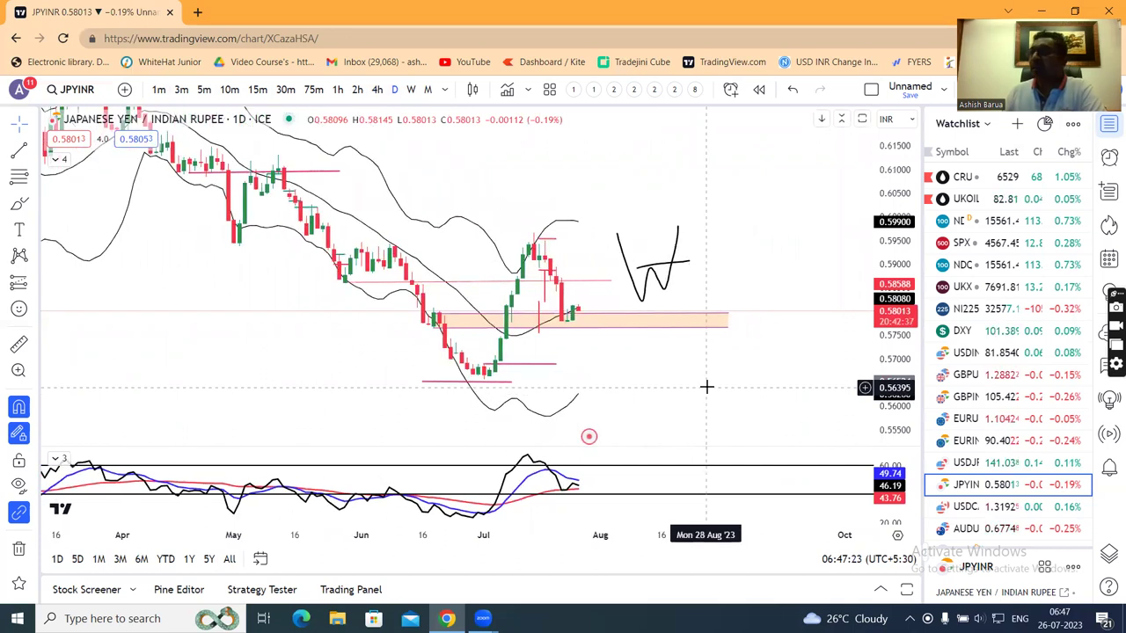
On the USDCAD daily chart, delete the narrow blue rectangle over the latest candle and review the horizontal levels above price
left_click(974, 509)
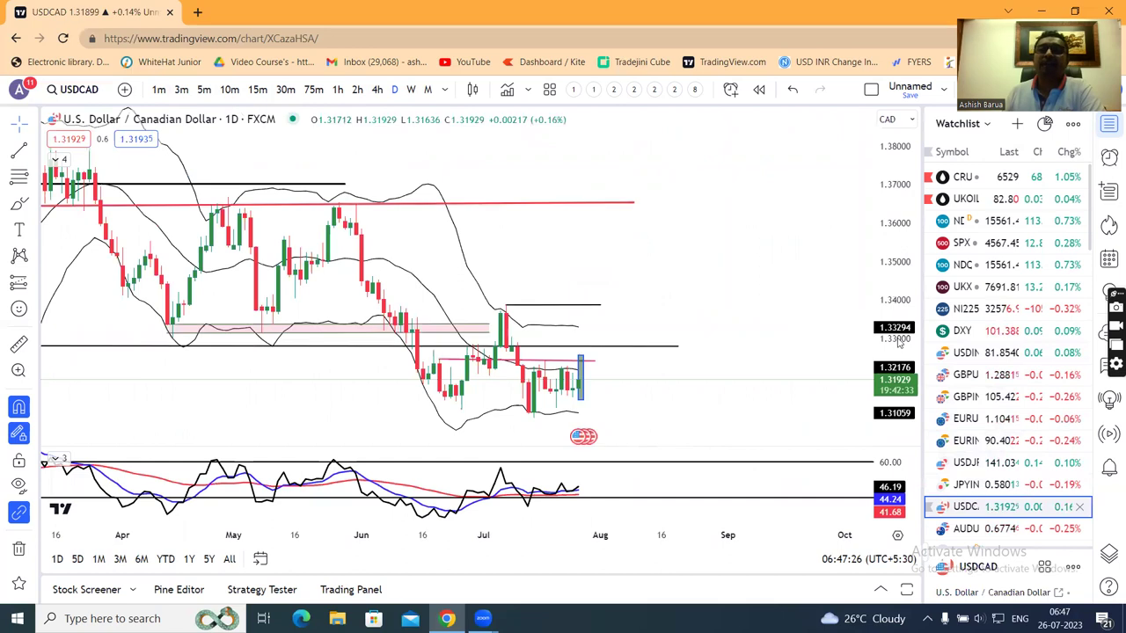
left_click(581, 378)
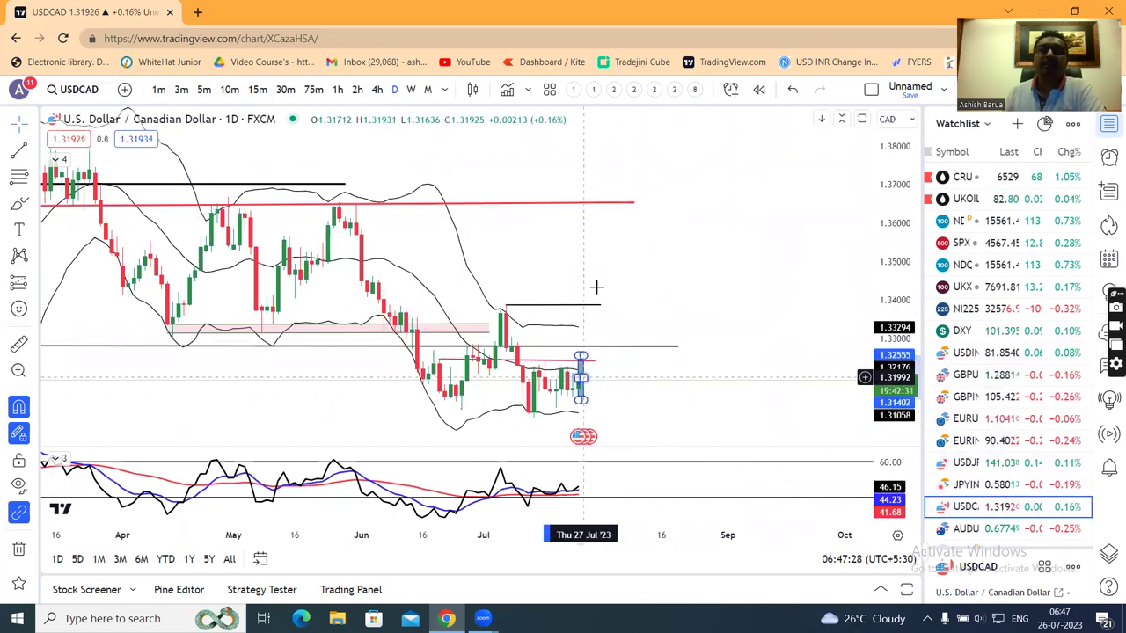
left_click(785, 130)
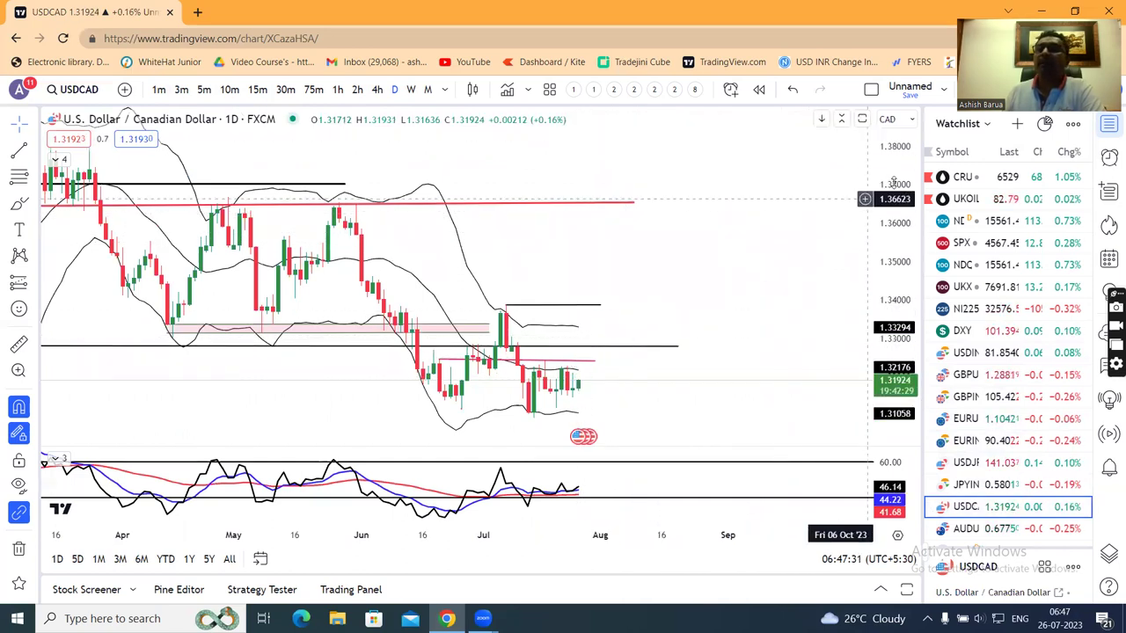
left_click_drag(762, 246, 782, 206)
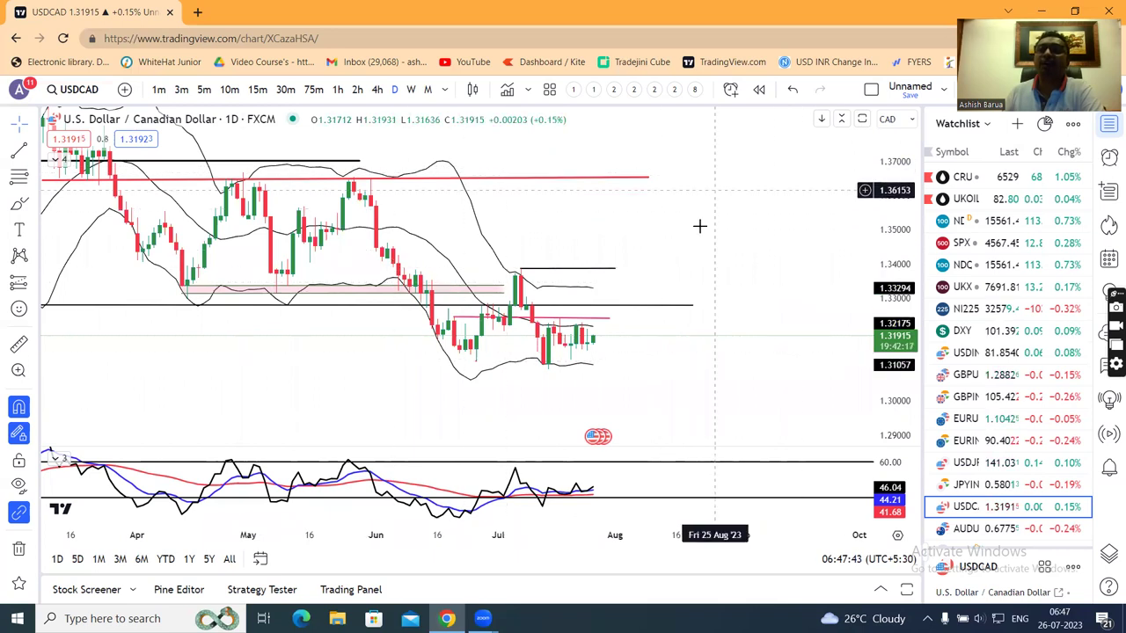
scroll(758, 340, "down", 1)
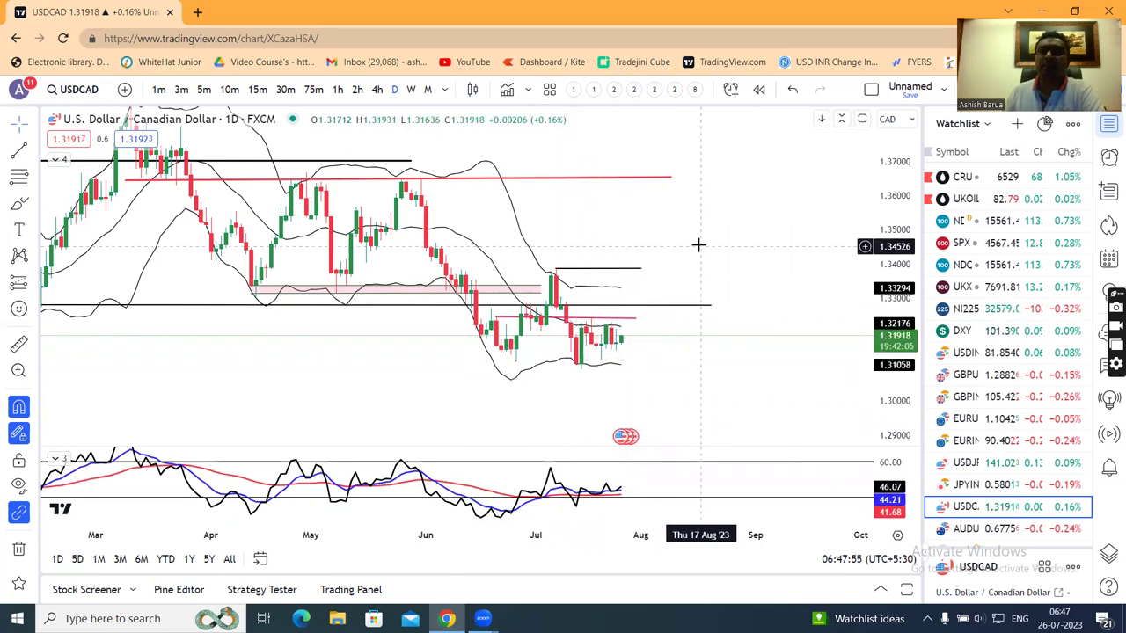
Open the AUDUSD daily chart and examine the latest candles against the upper edge of the shaded range and the middle Bollinger band
scroll(954, 369, "down", 3)
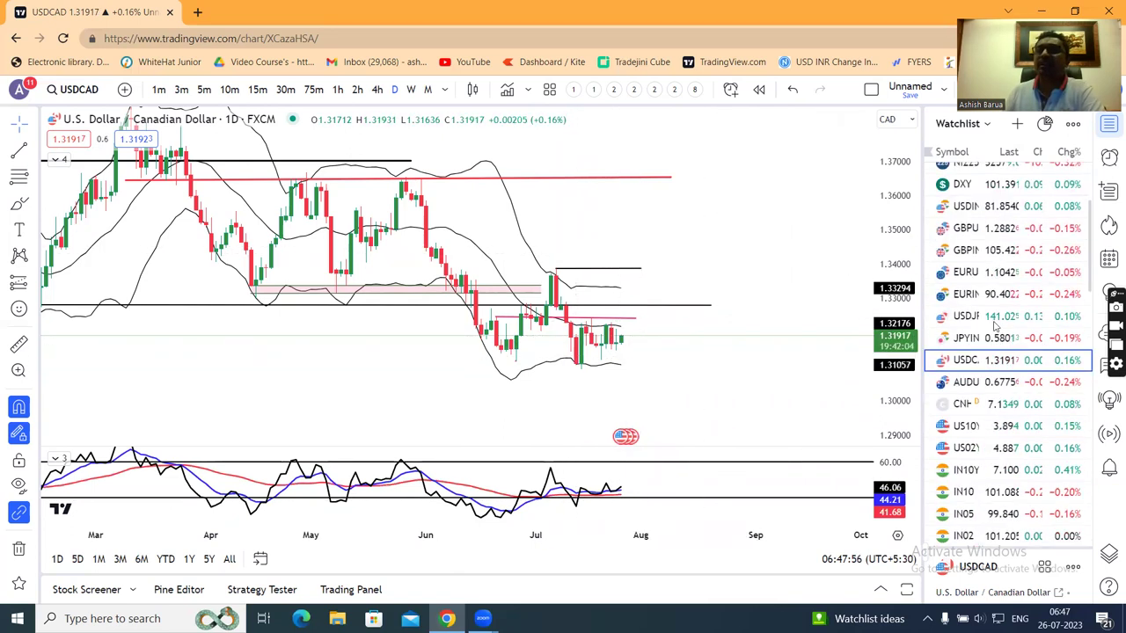
left_click(961, 387)
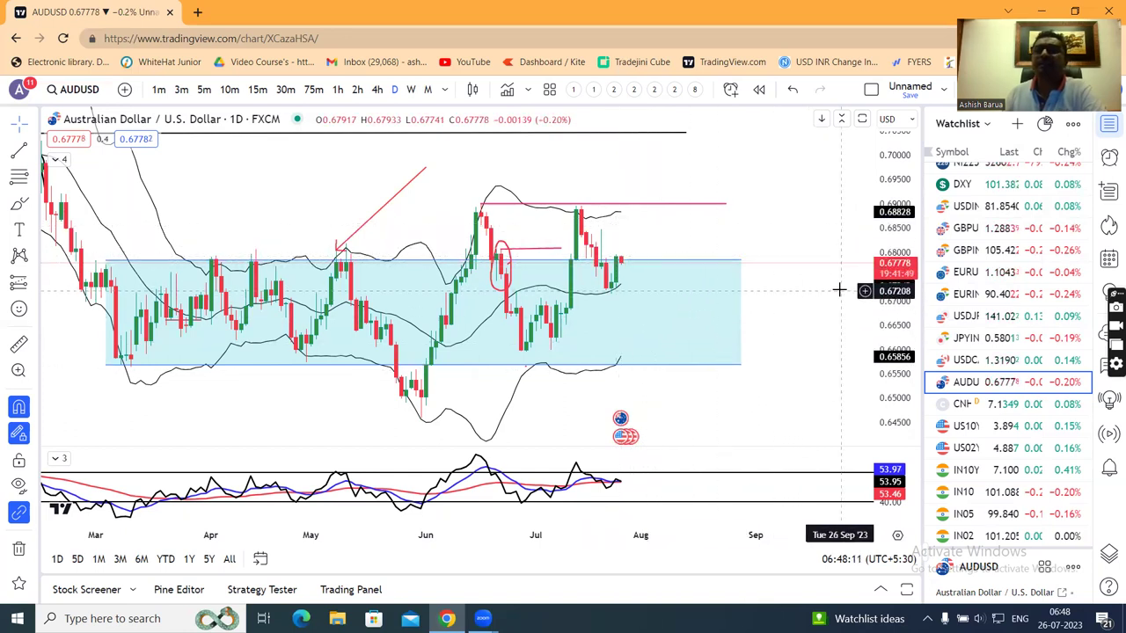
scroll(839, 290, "up", 2)
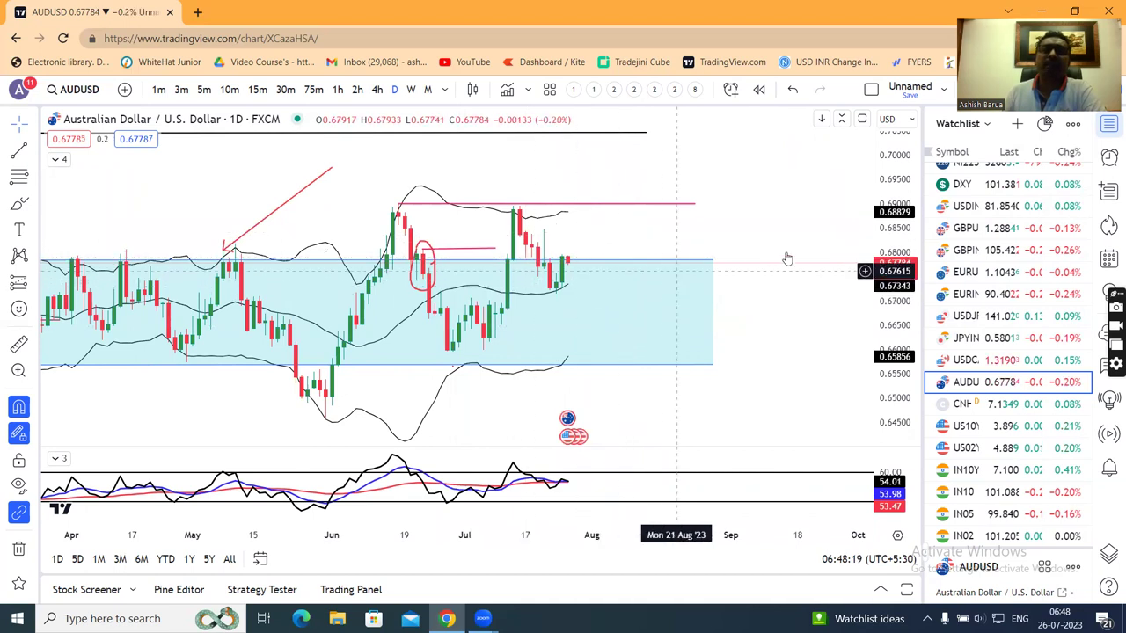
scroll(786, 250, "down", 1)
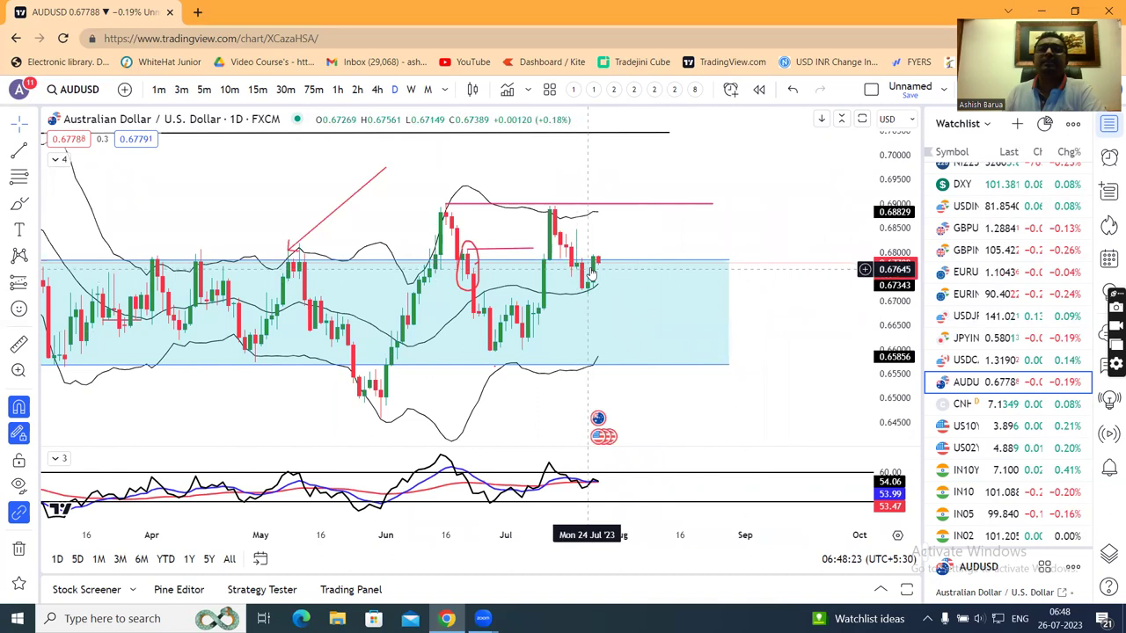
Review the USD/offshore RMB futures (CNH1!) against their horizontal support lines on the daily and weekly timeframes, ending on daily
left_click(973, 406)
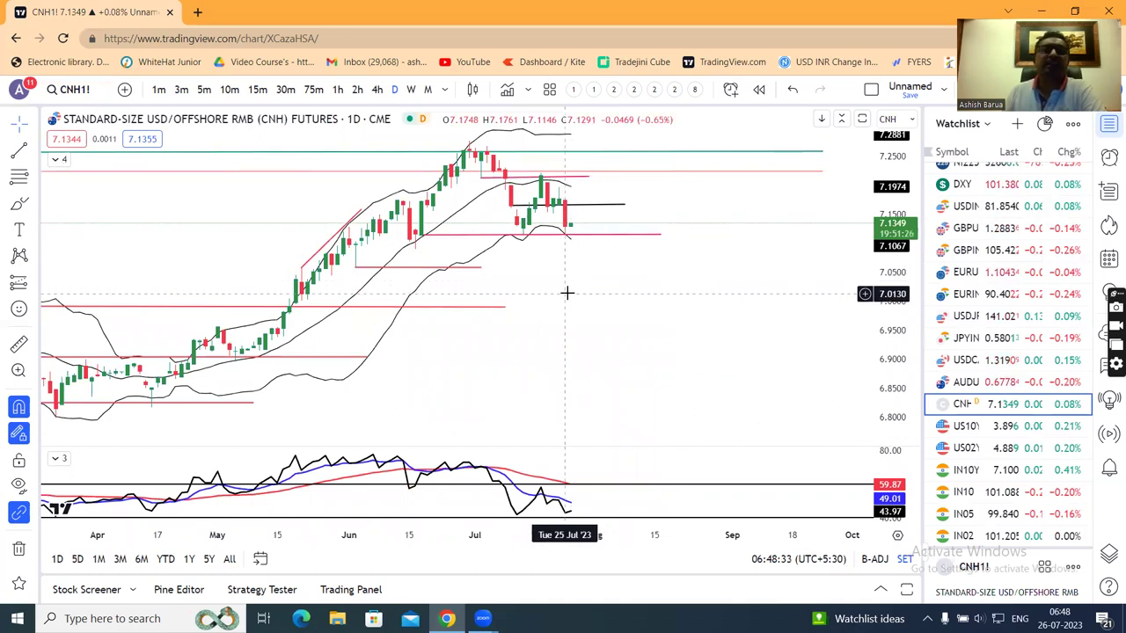
left_click(411, 90)
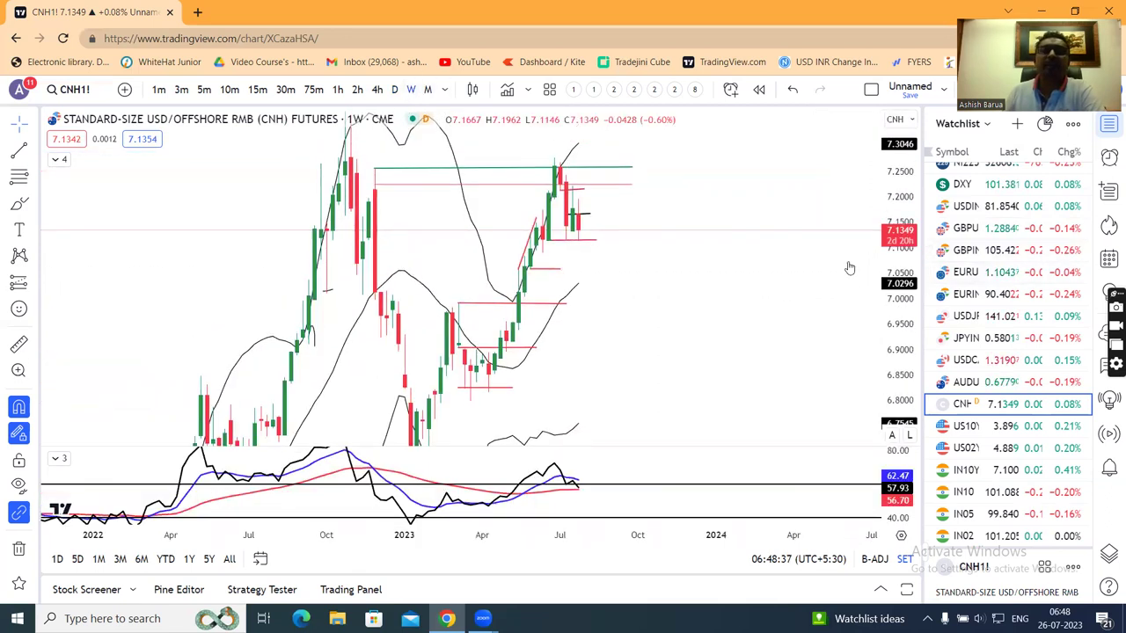
scroll(819, 264, "up", 2)
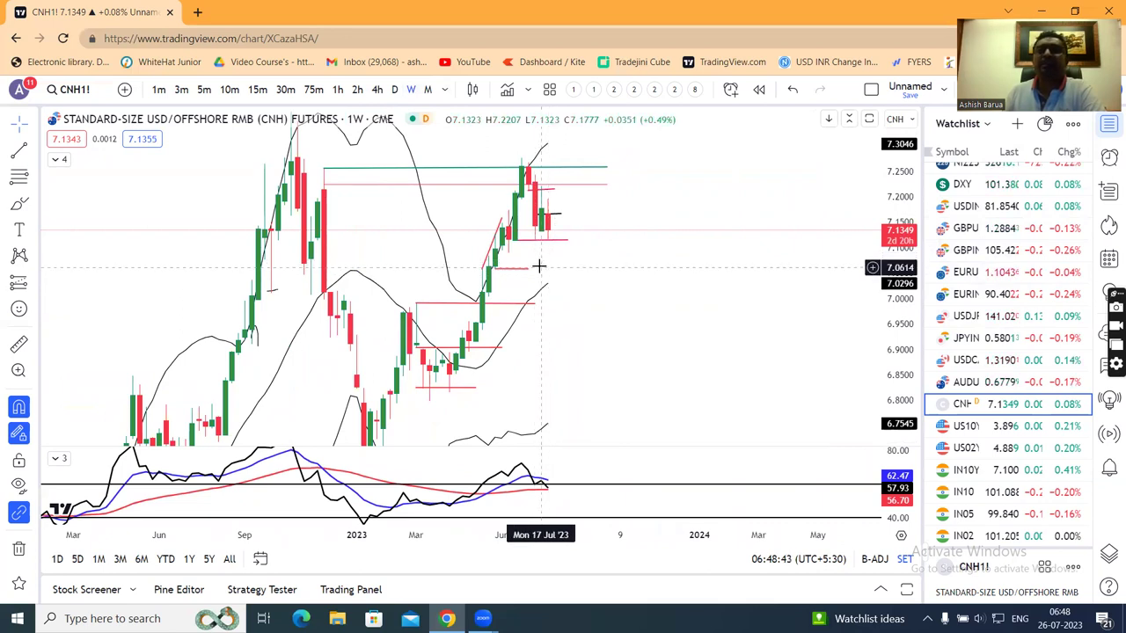
left_click(394, 89)
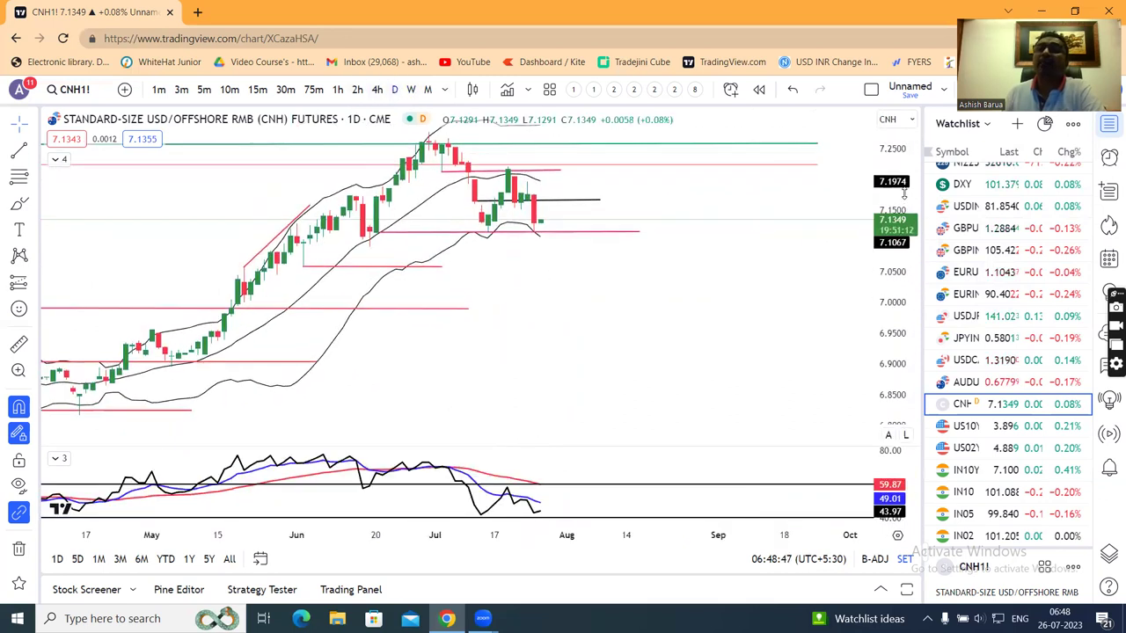
left_click_drag(709, 279, 717, 286)
scroll(729, 291, "down", 5)
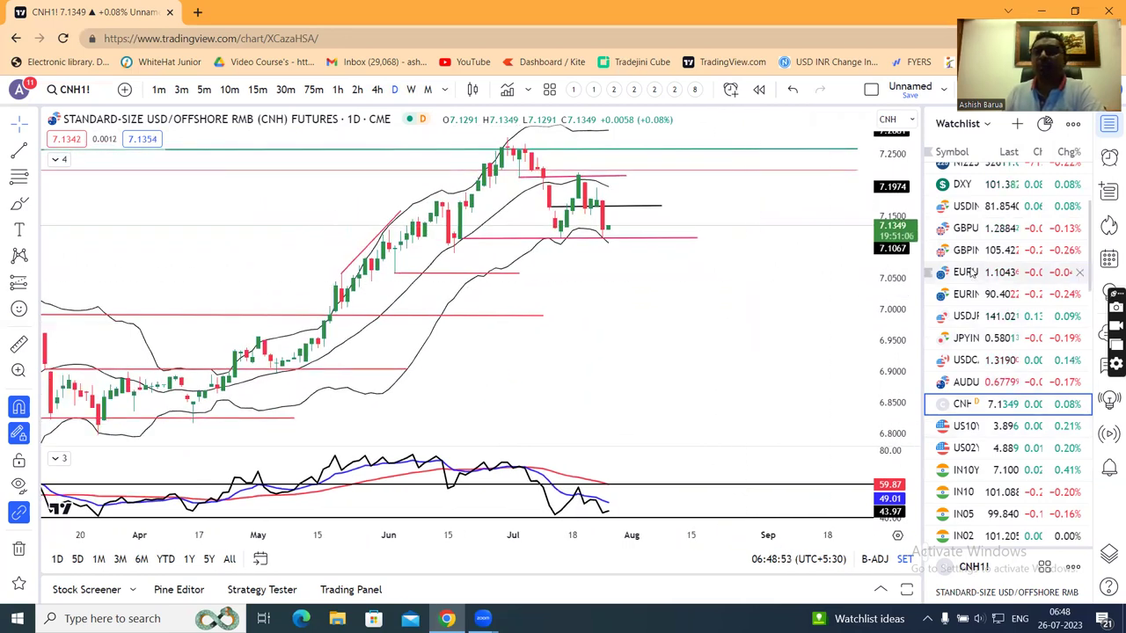
Open the Brent crude (UKOIL) daily chart and examine the latest candles against the black horizontal levels and the projected rising path
scroll(1012, 244, "up", 3)
left_click(1012, 201)
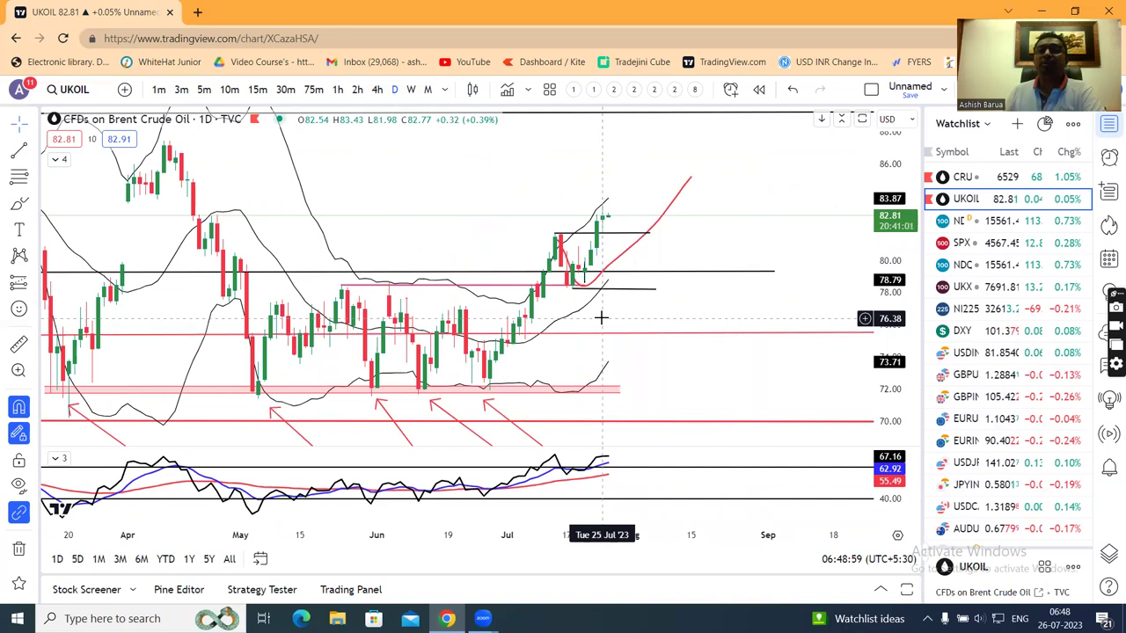
scroll(601, 318, "up", 1)
scroll(686, 319, "up", 2)
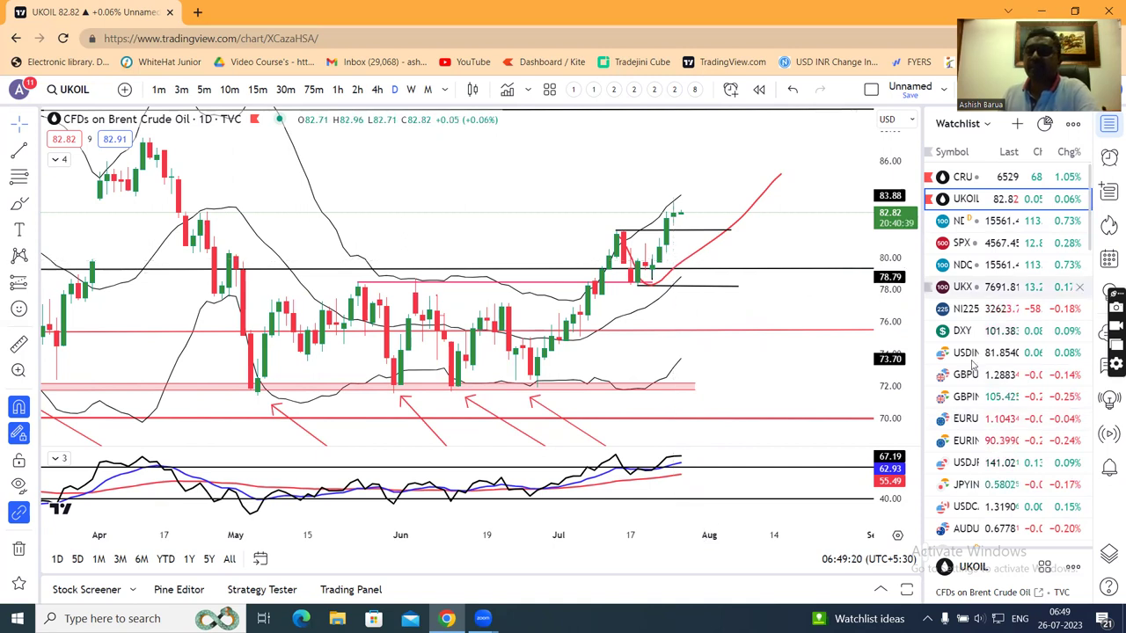
Bring up the US 2-year government bond yield and switch to the US 10-year yield daily chart
scroll(1014, 412, "down", 3)
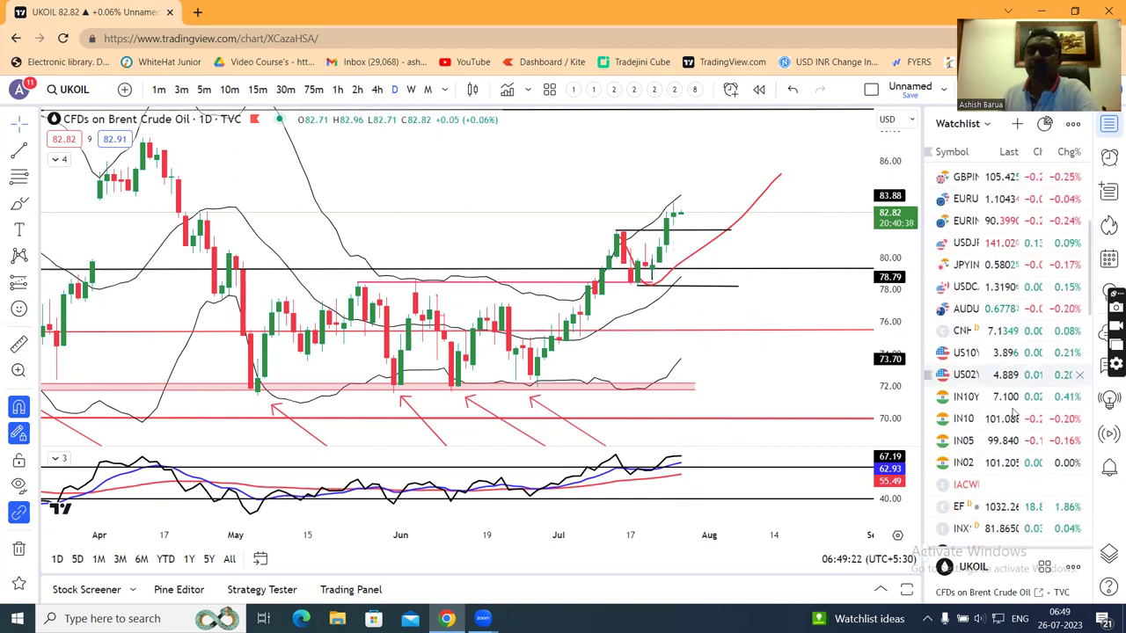
left_click(976, 376)
left_click(973, 355)
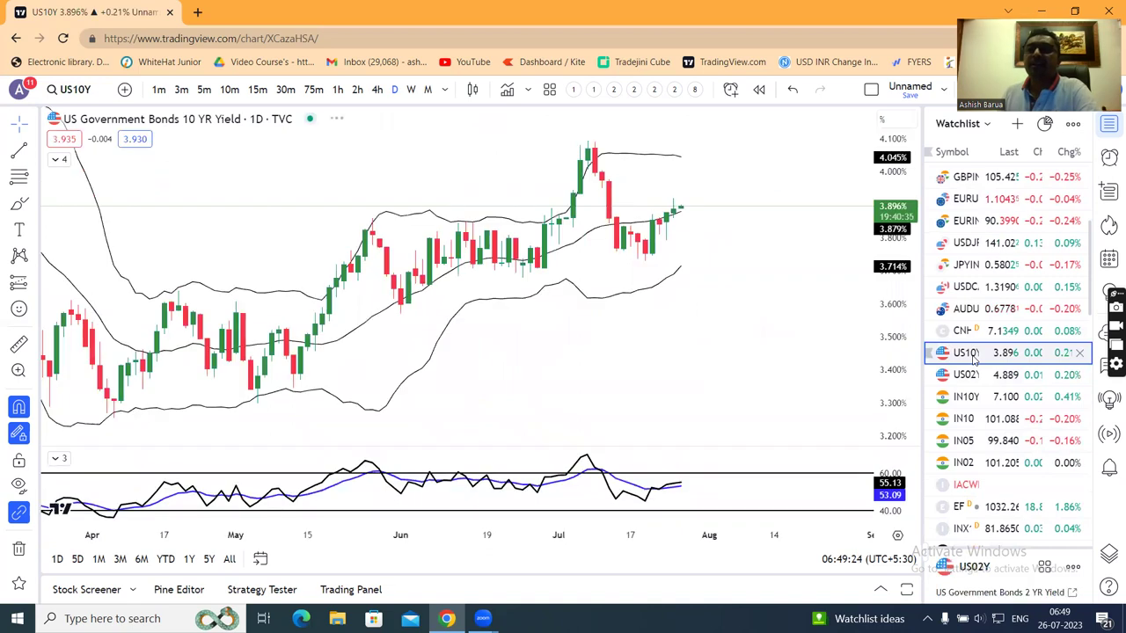